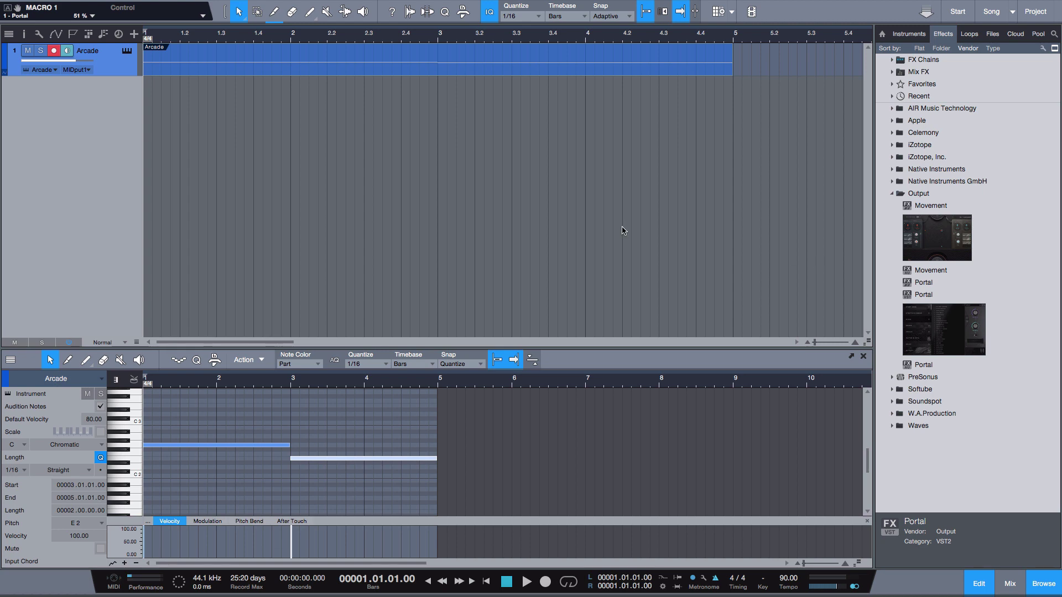
Switch to the Mix view, showing the console with Portal open on the Arcade channel
click(1010, 583)
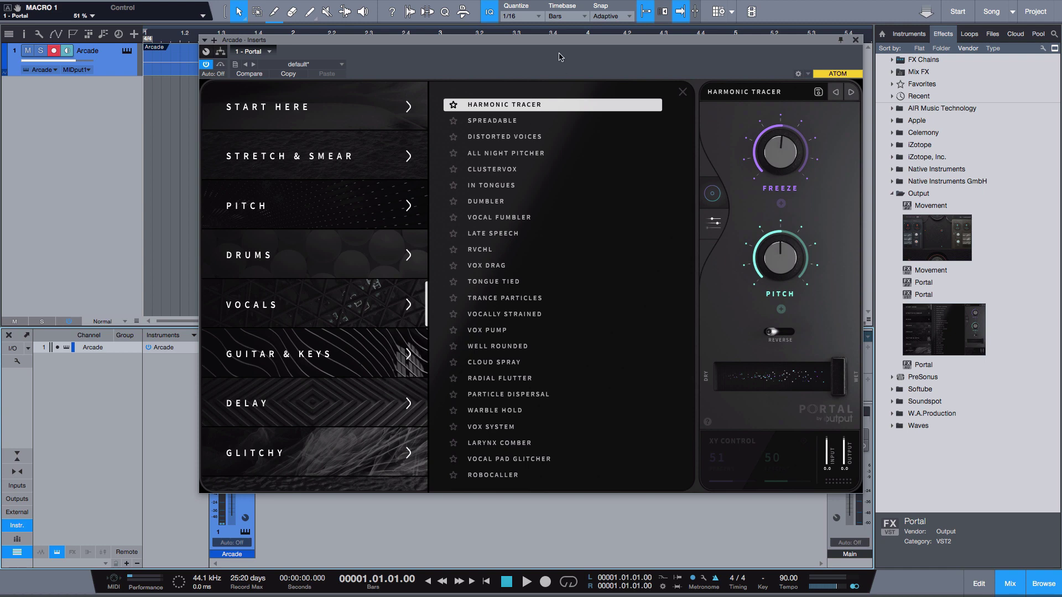
Move the Portal window lower-left and compare playback with Portal bypassed, then re-enable it
drag(552, 37, 482, 91)
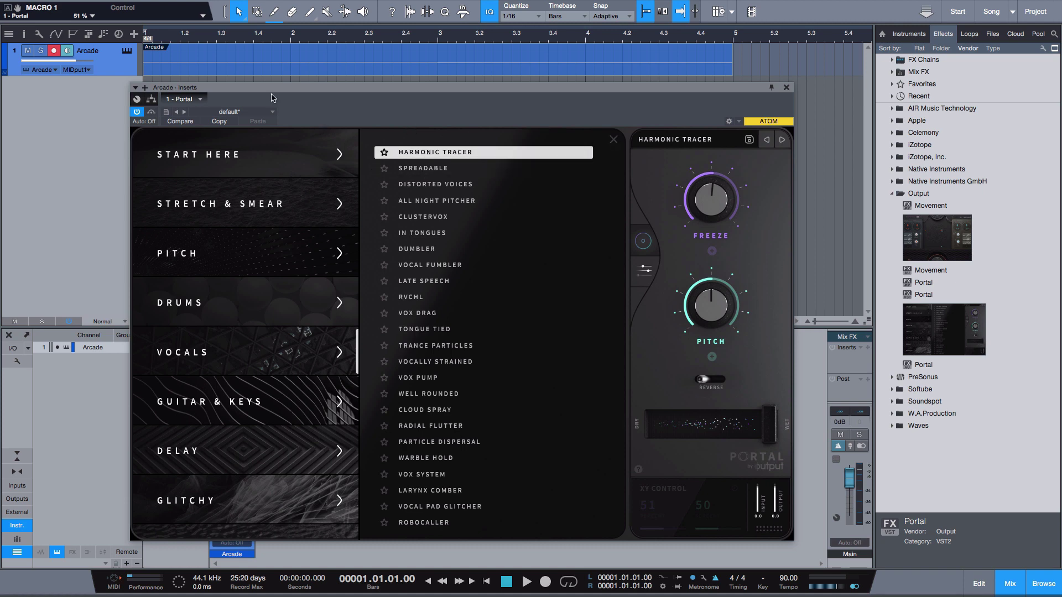
click(136, 113)
key(space)
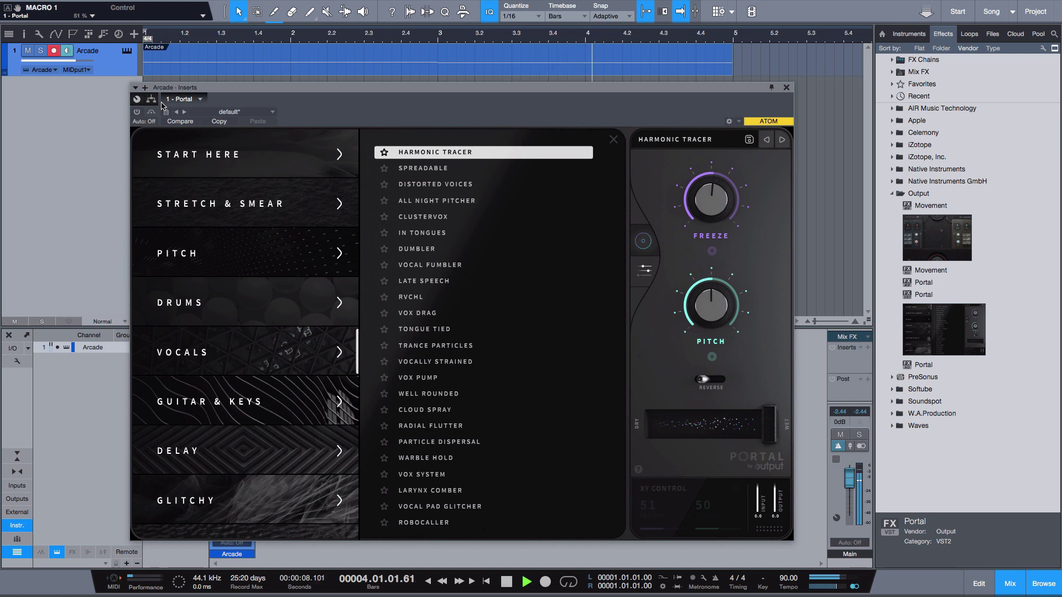
key(space)
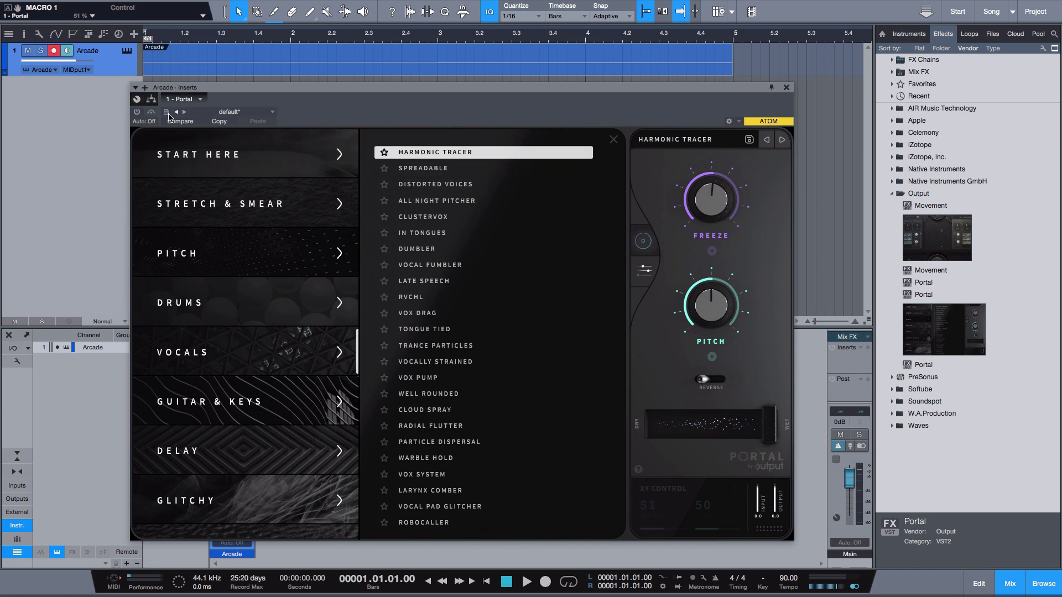
click(136, 113)
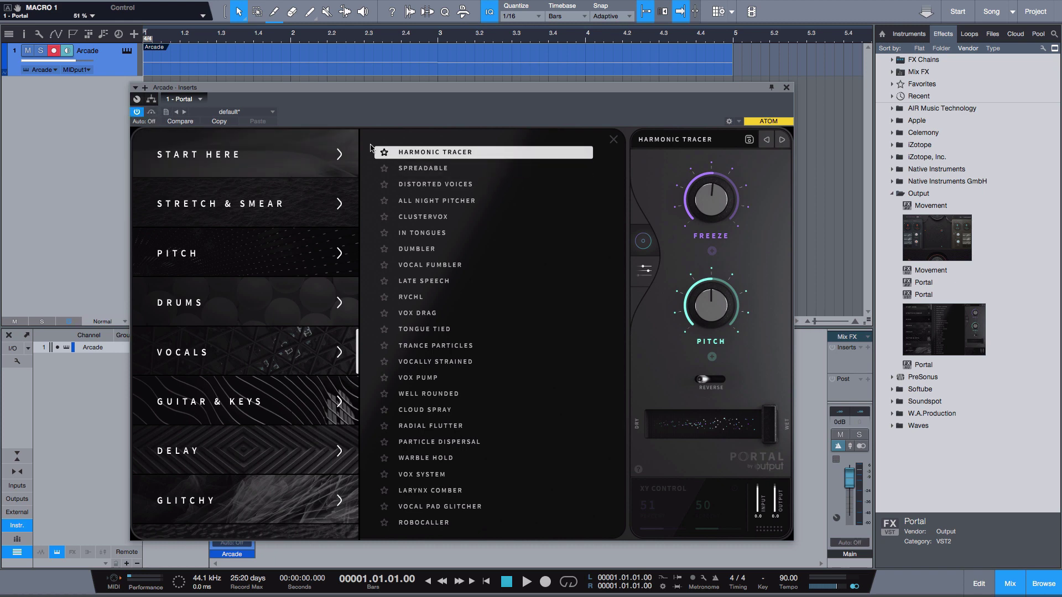
Close the preset browser to reveal the XY pad and move the XY point left while playing
click(614, 139)
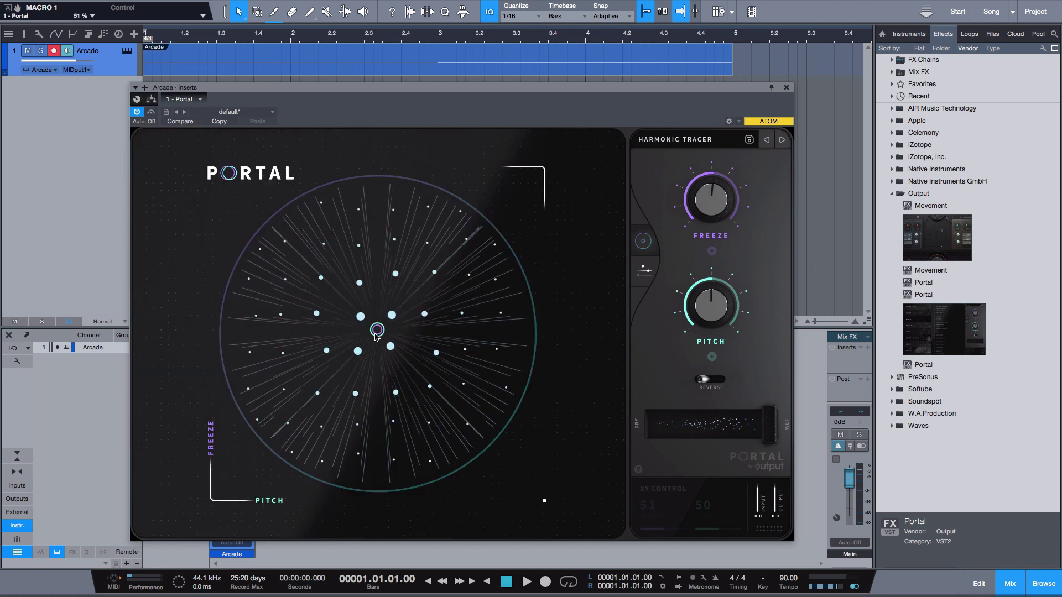
key(space)
drag(377, 330, 405, 368)
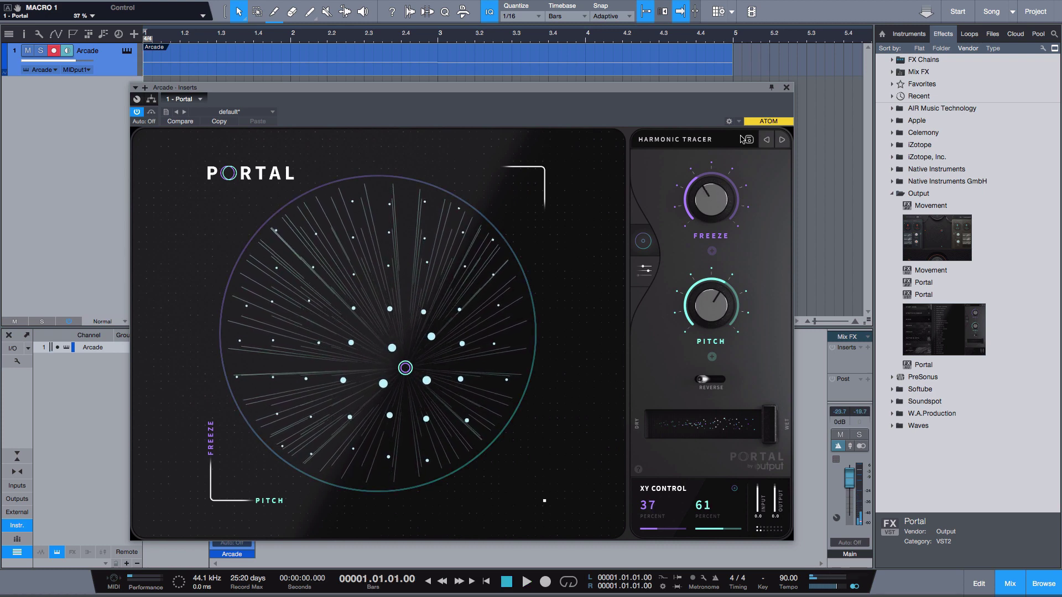
Loop bars 1 to 5, shift the XY point to 48/57, and raise the Pitch macro
click(733, 29)
drag(164, 23, 146, 23)
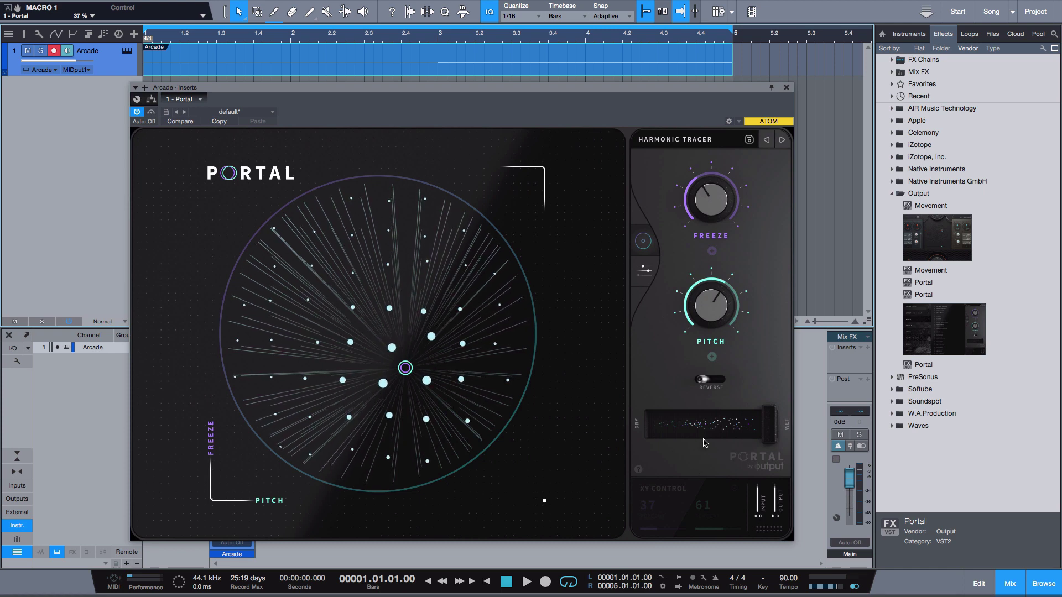
key(space)
drag(405, 368, 391, 345)
key(space)
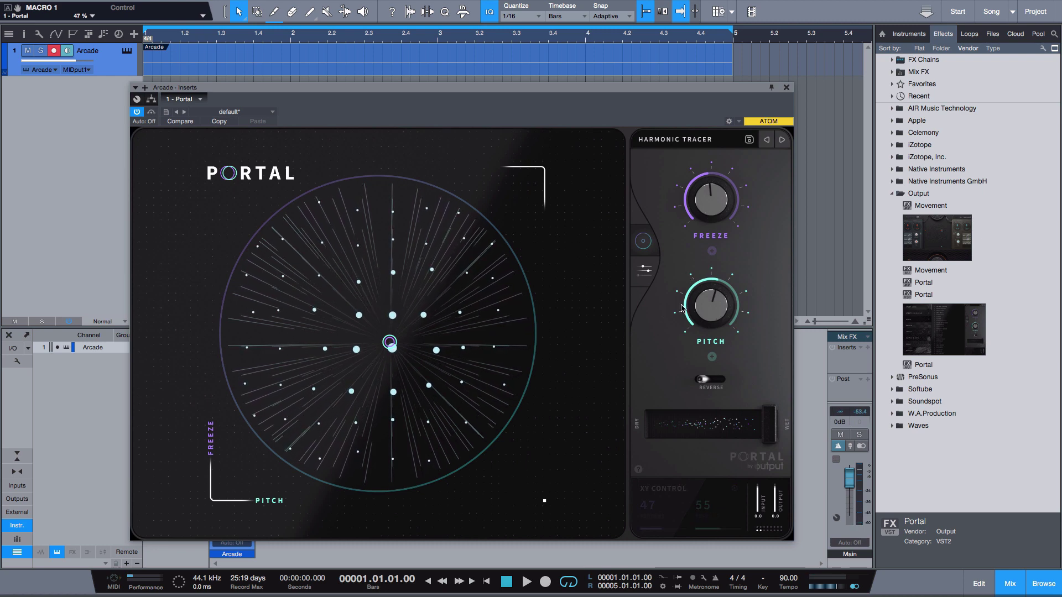
key(space)
mouse_move(715, 319)
mouse_down()
mouse_move(717, 283)
mouse_move(711, 372)
mouse_move(713, 319)
mouse_up()
Lower Portal's Pitch macro to 5 while auditioning the loop
key(space)
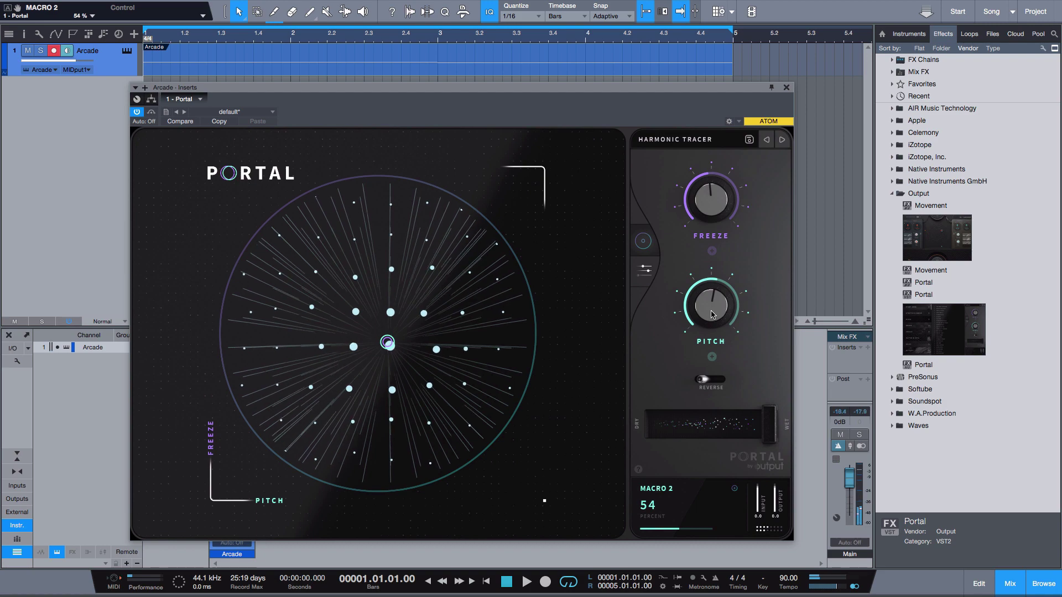
key(space)
mouse_move(713, 314)
mouse_down()
mouse_move(708, 370)
mouse_move(713, 265)
mouse_move(707, 322)
mouse_up()
key(space)
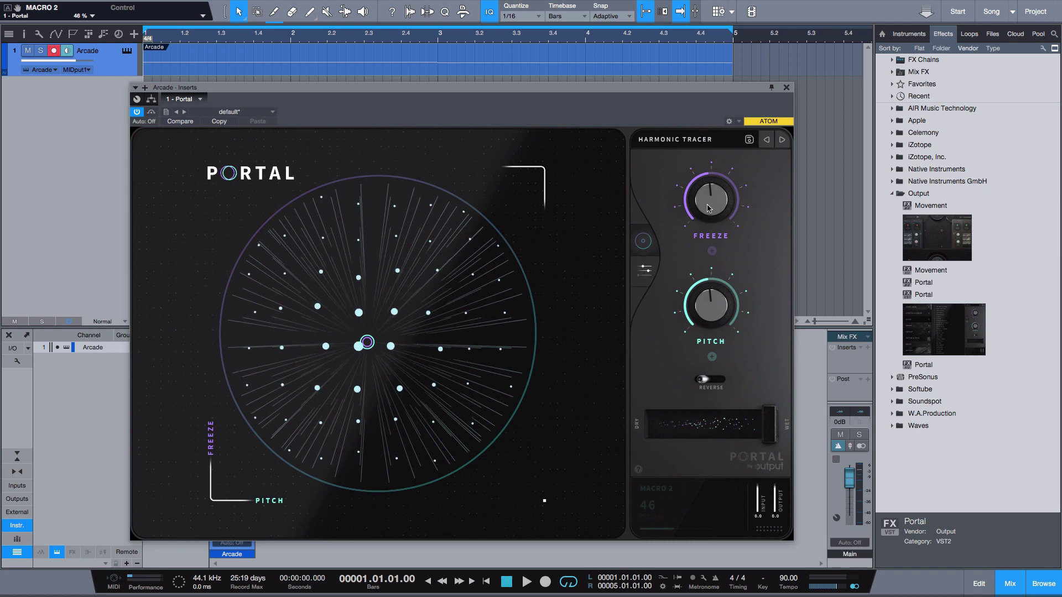
Raise the Freeze macro to 78 and place the XY point at 13 Freeze, 64 Pitch
key(space)
mouse_move(708, 207)
mouse_down()
mouse_move(712, 167)
mouse_move(706, 242)
mouse_move(721, 249)
mouse_up()
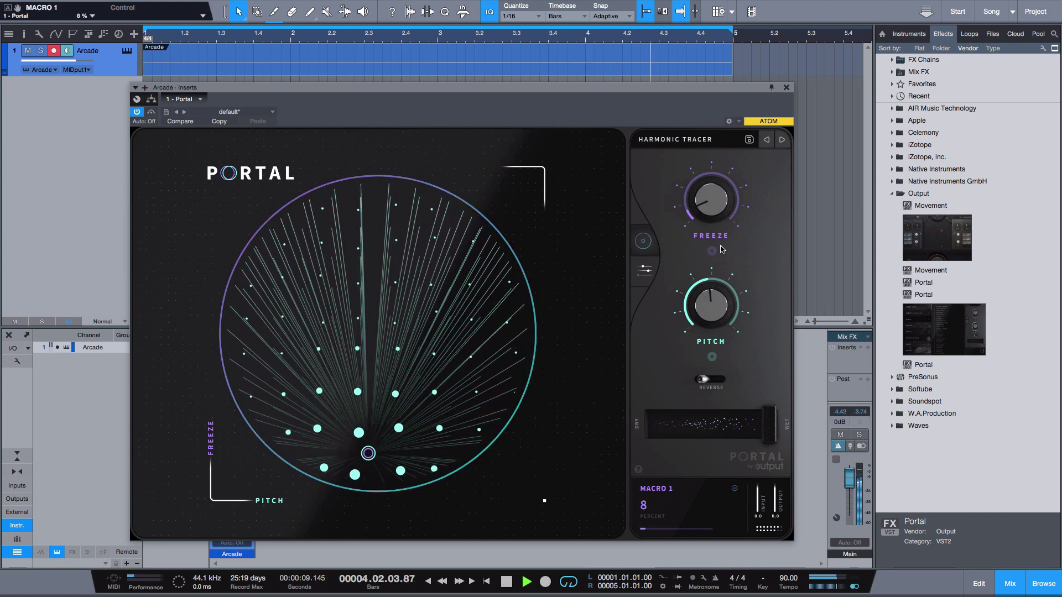
key(space)
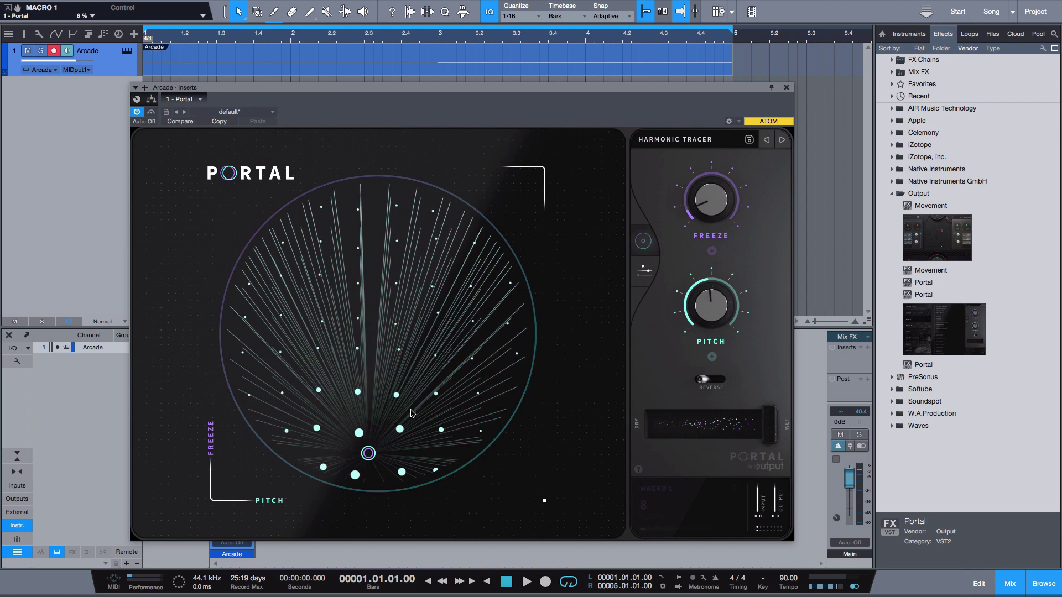
drag(371, 454, 411, 432)
key(space)
key(space)
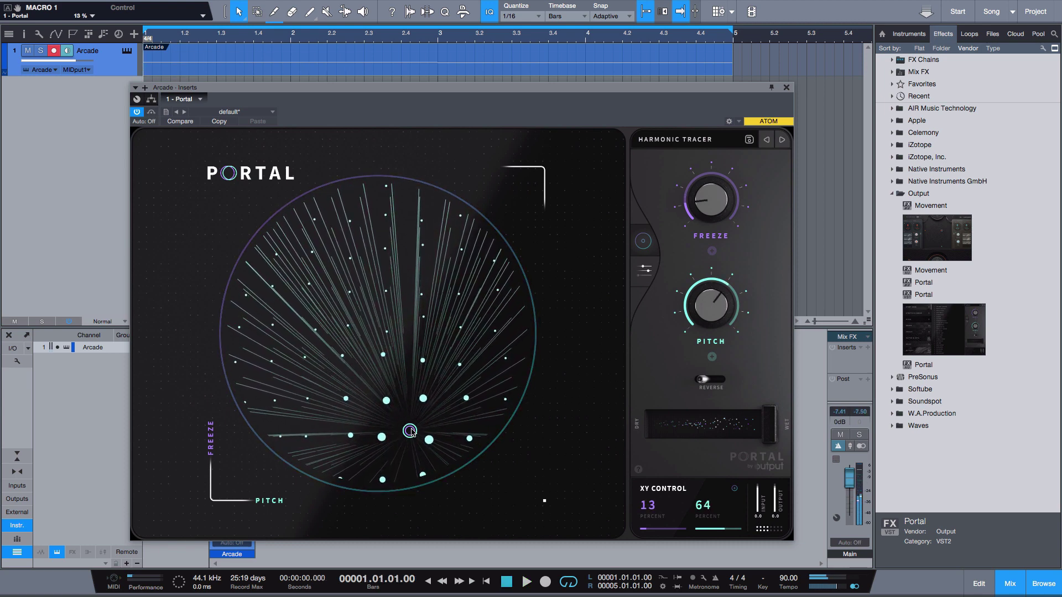
Move the XY point right, then up-left, then down-right to 72/15 during playback
drag(411, 431, 476, 438)
key(space)
key(space)
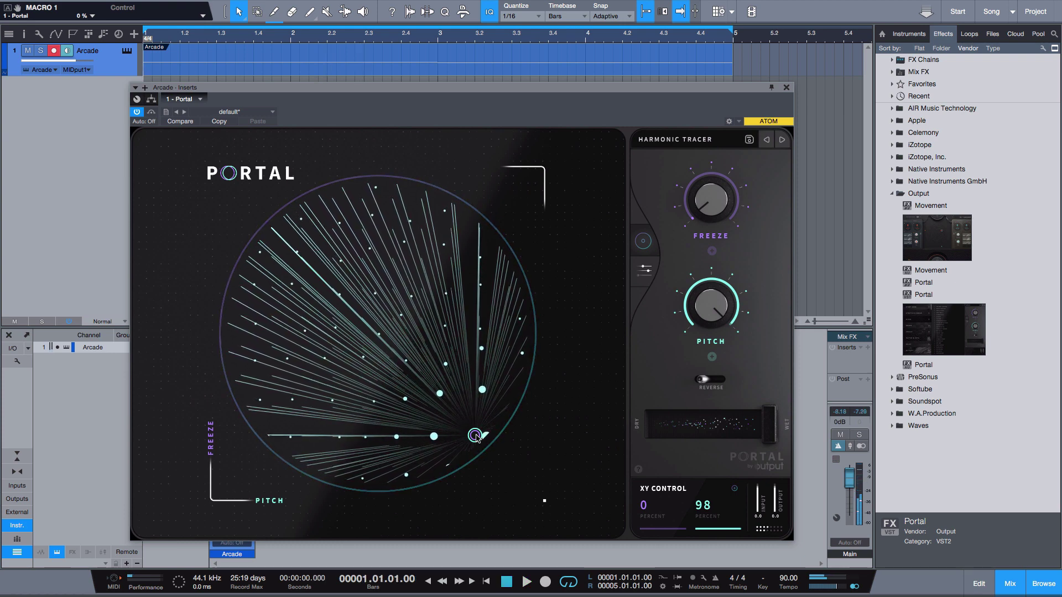
drag(477, 436, 279, 259)
key(space)
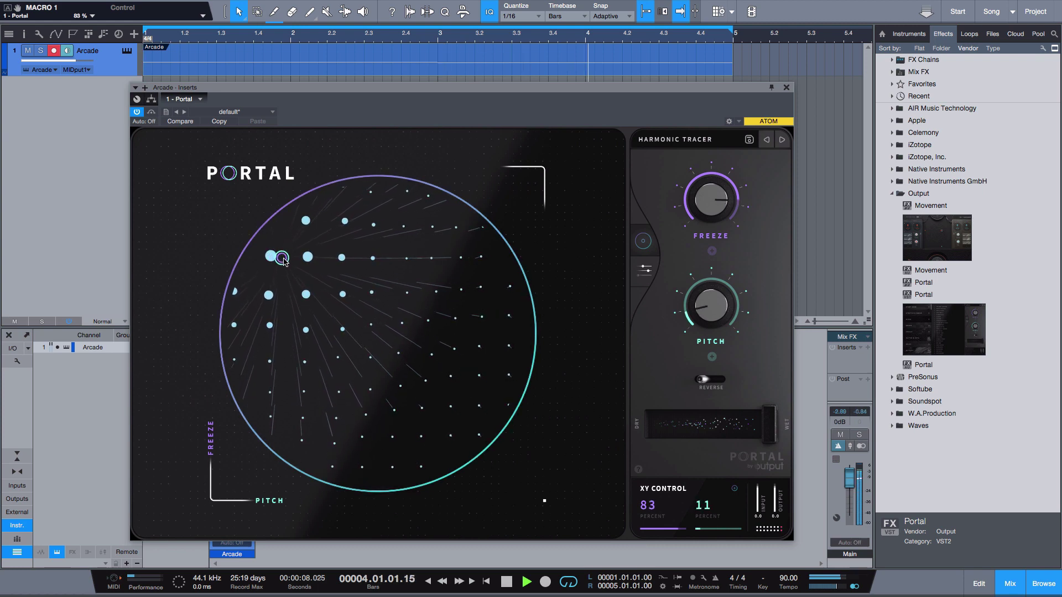
drag(282, 258, 298, 275)
key(space)
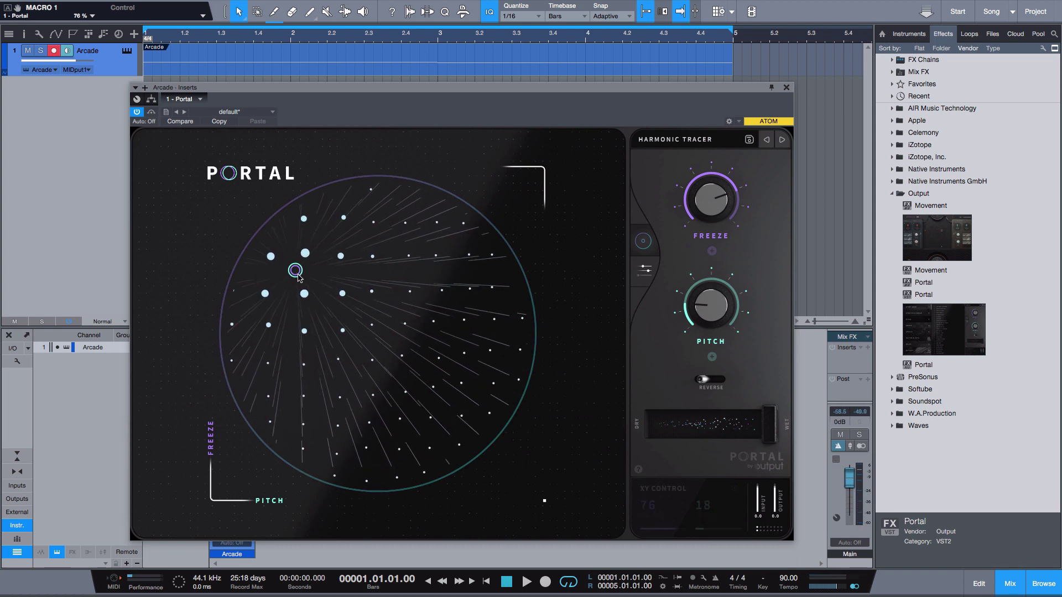
Sweep the XY point through the centre and around the circle, ending centre-left, and audition it
drag(295, 271, 371, 343)
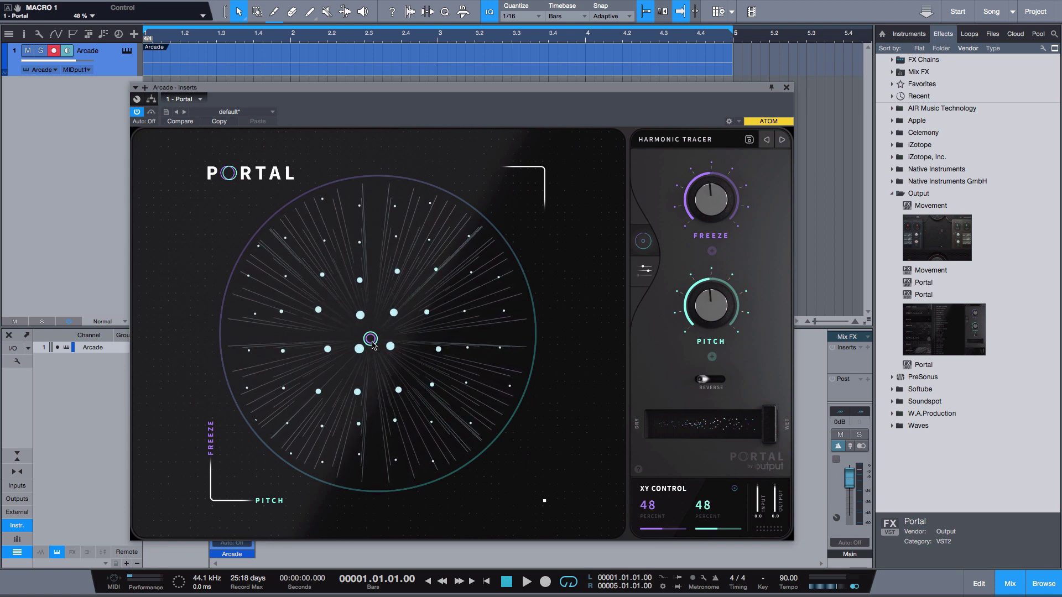
mouse_move(372, 345)
mouse_down()
mouse_move(323, 370)
mouse_move(385, 354)
mouse_up()
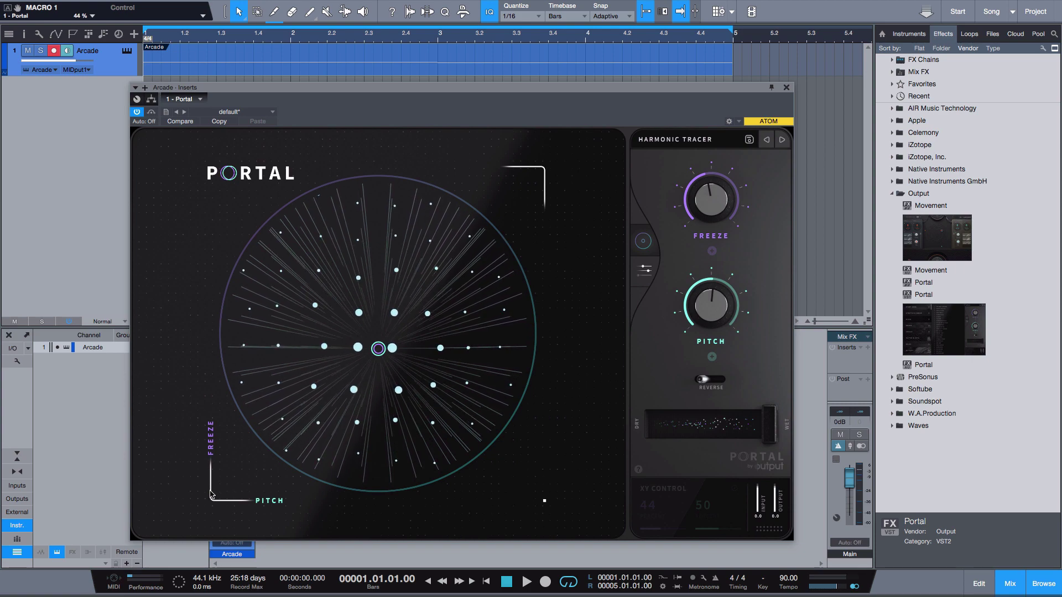
drag(378, 348, 434, 367)
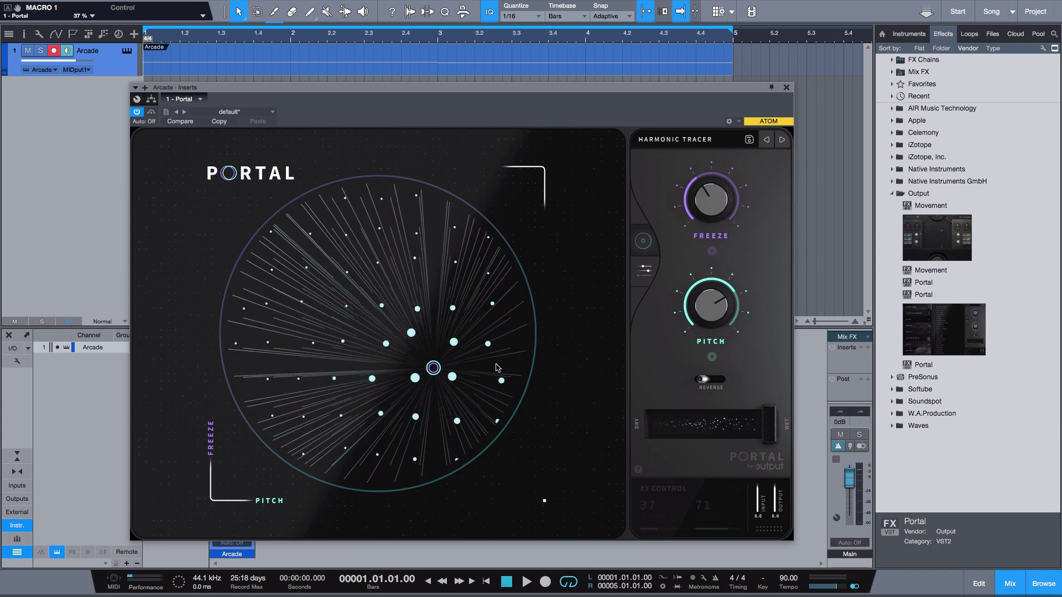
drag(430, 374, 320, 296)
key(space)
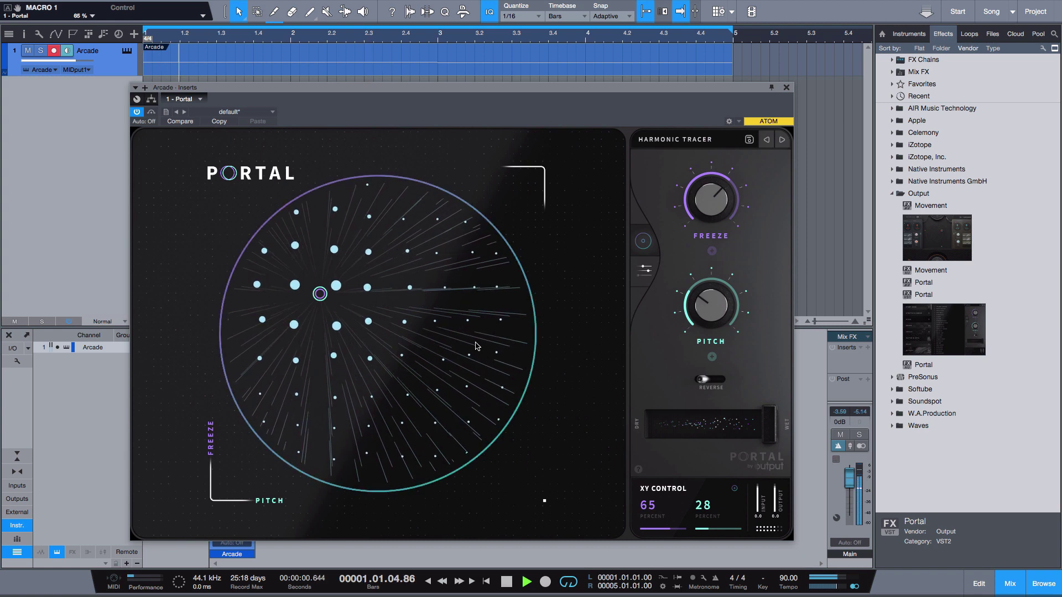
key(space)
Turn on Portal's Reverse and lower the XY point to 48/30
click(715, 386)
key(space)
drag(322, 297, 322, 342)
key(space)
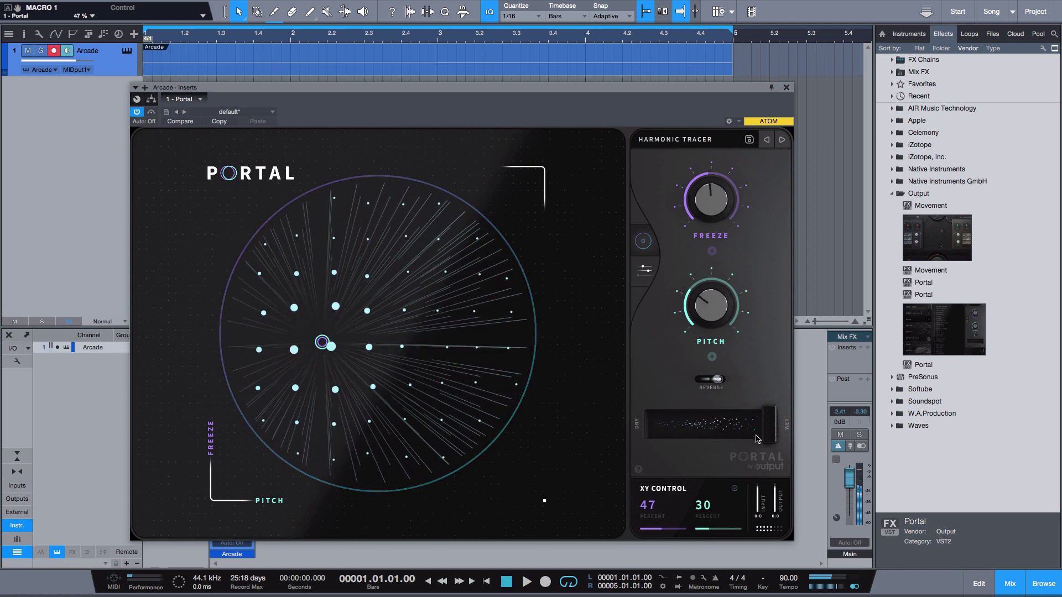
Reduce the Dry/Wet mix to 38 percent and switch Reverse back off
key(space)
drag(773, 432, 708, 428)
key(space)
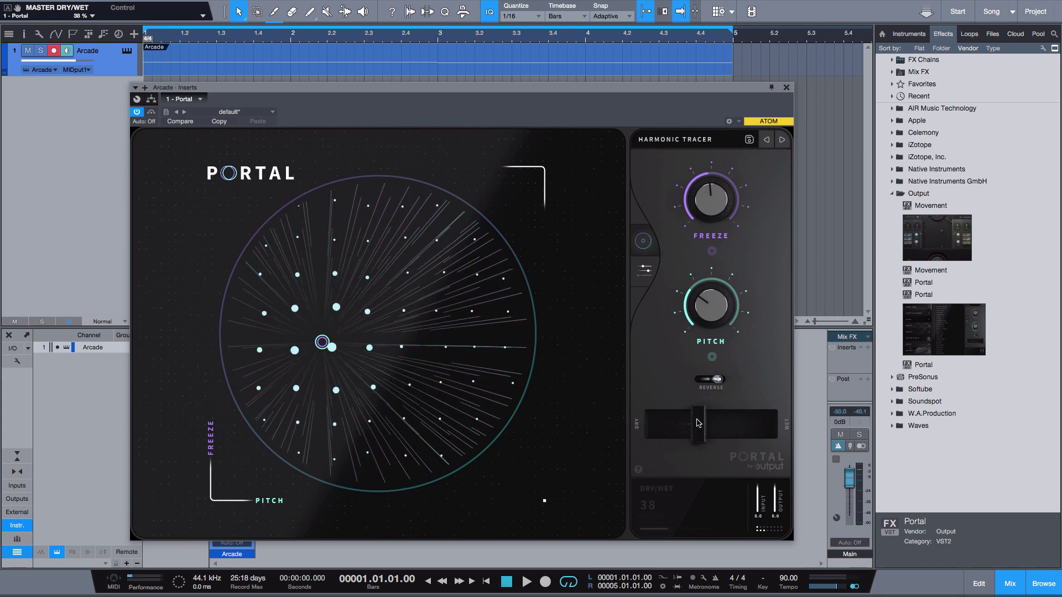
key(space)
click(710, 379)
key(space)
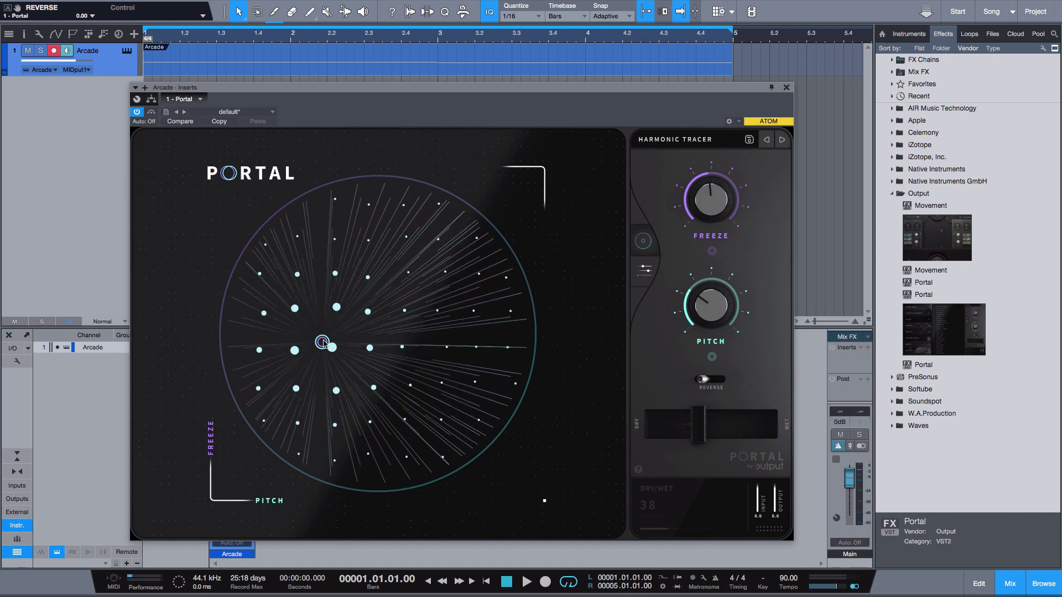
Move the XY point to the upper right at 71 Freeze, 86 Pitch
drag(324, 343, 459, 317)
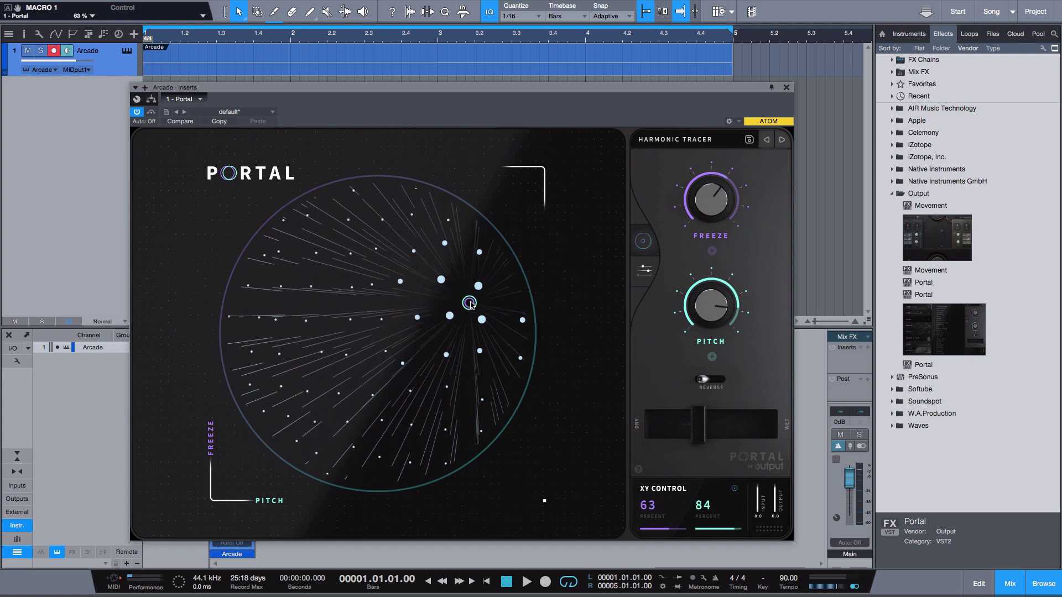
key(space)
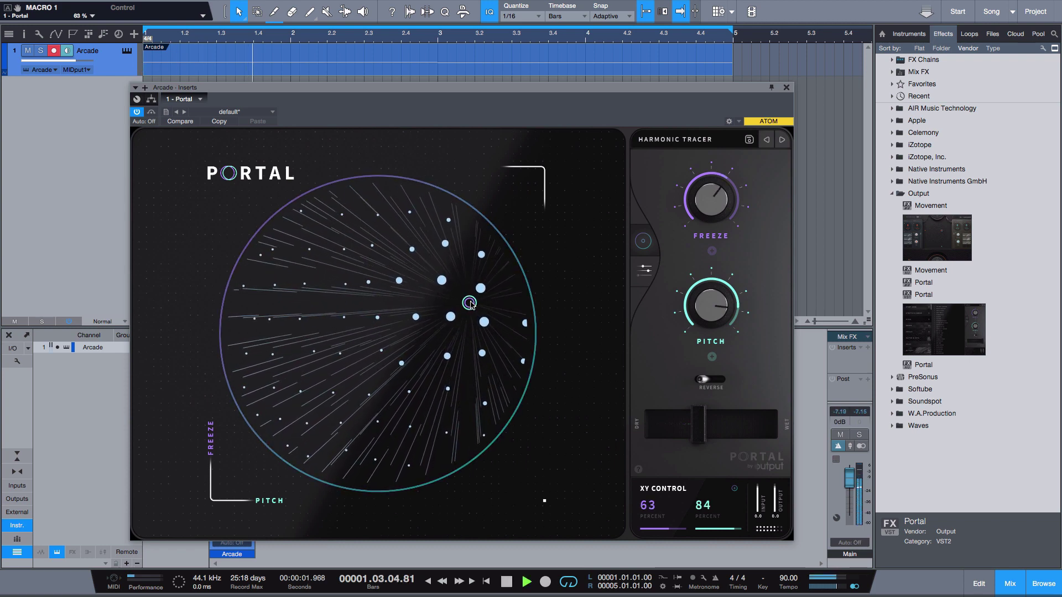
mouse_move(469, 304)
mouse_down()
mouse_move(466, 264)
mouse_move(470, 283)
mouse_up()
key(space)
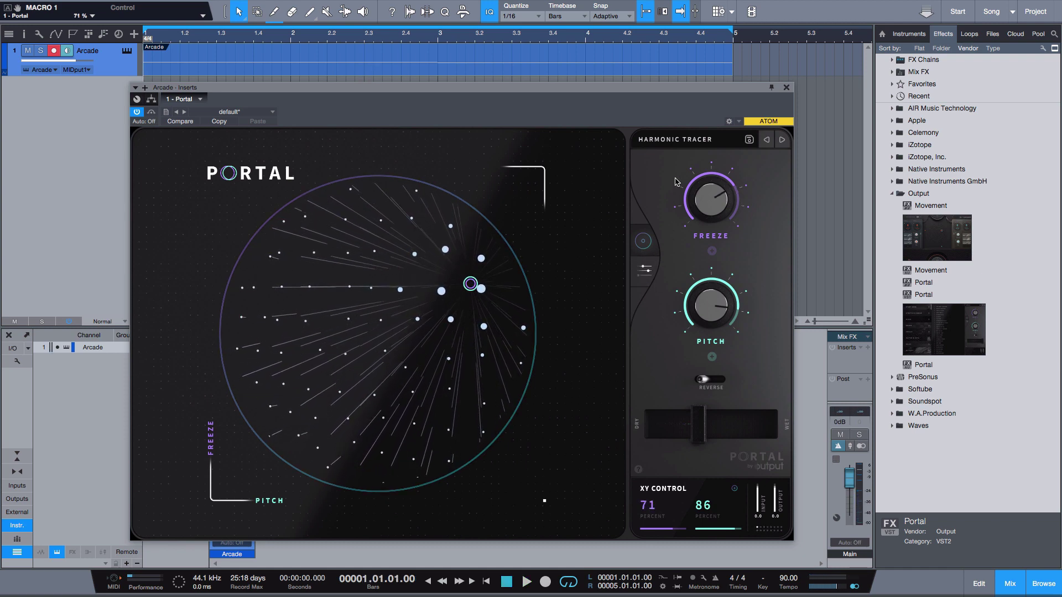
Load the Distorted Voices preset and push the XY point to about 82 Glitch, 45 Verb Crush
click(677, 139)
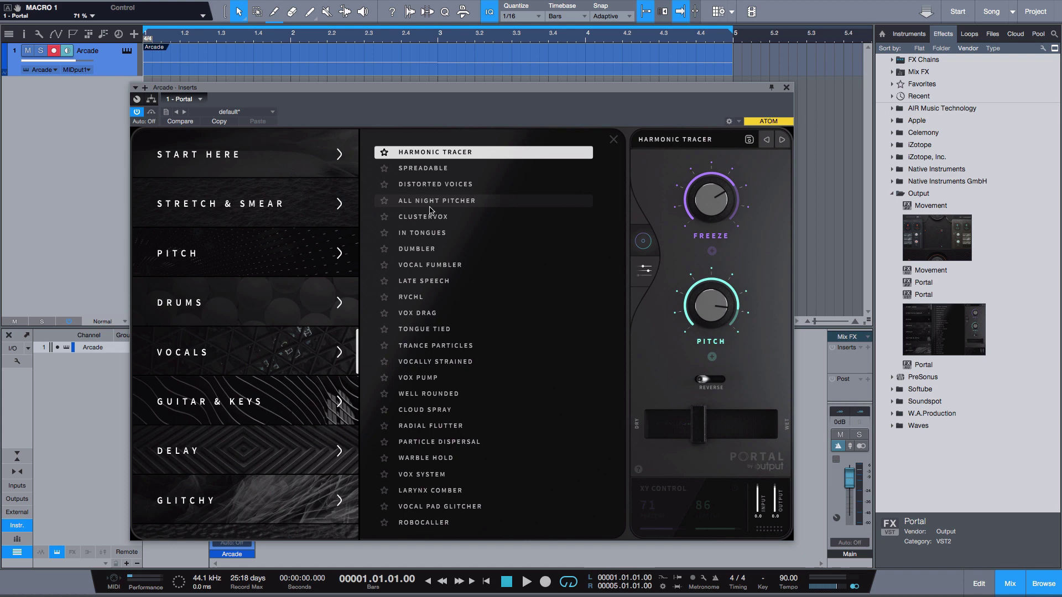
click(434, 184)
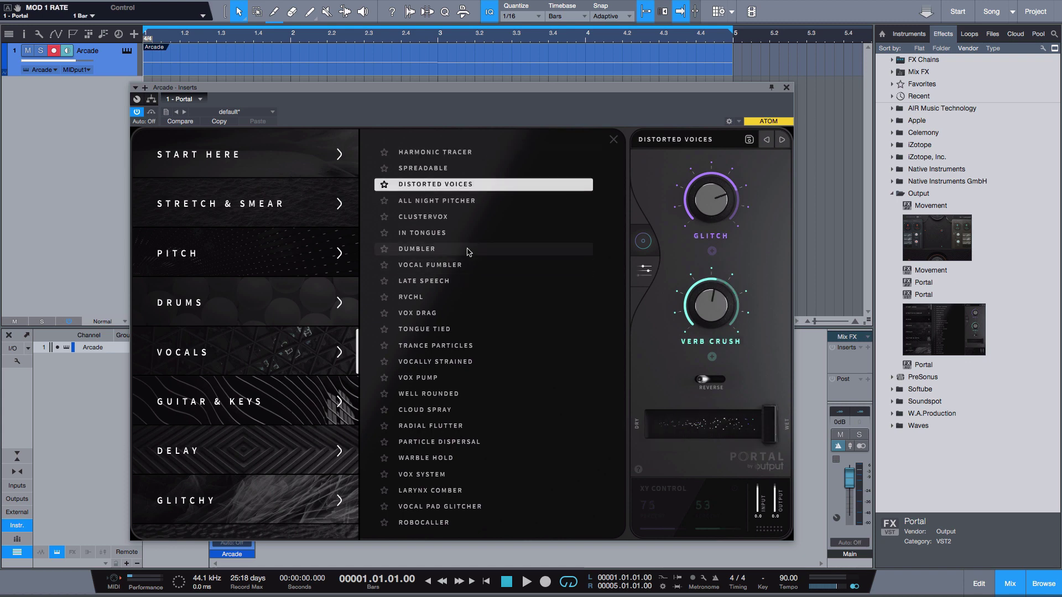
click(612, 145)
key(space)
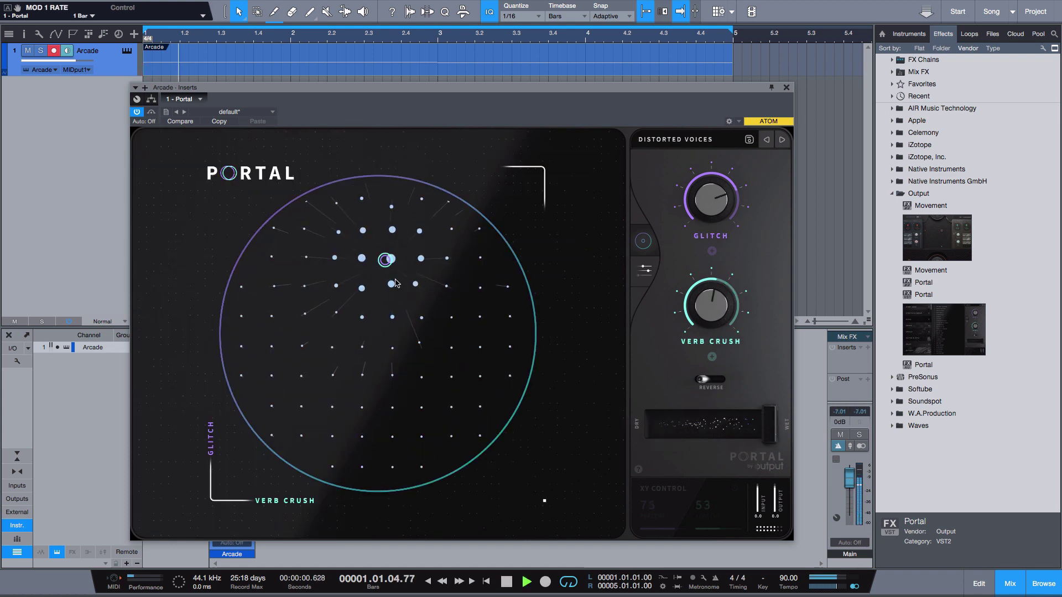
key(space)
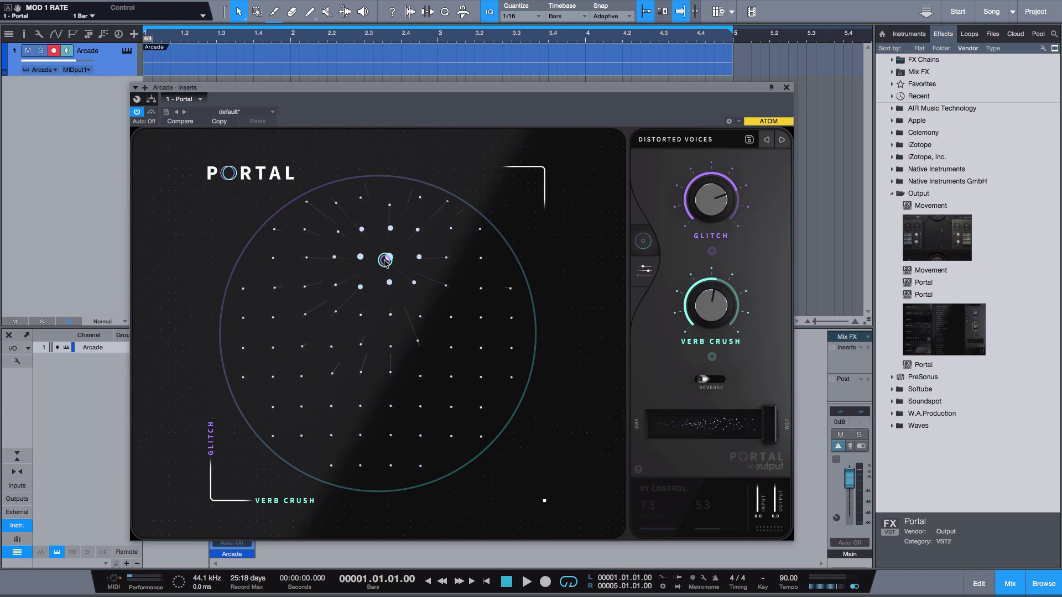
drag(386, 261, 364, 308)
key(space)
key(space)
key(space)
key(space)
key(space)
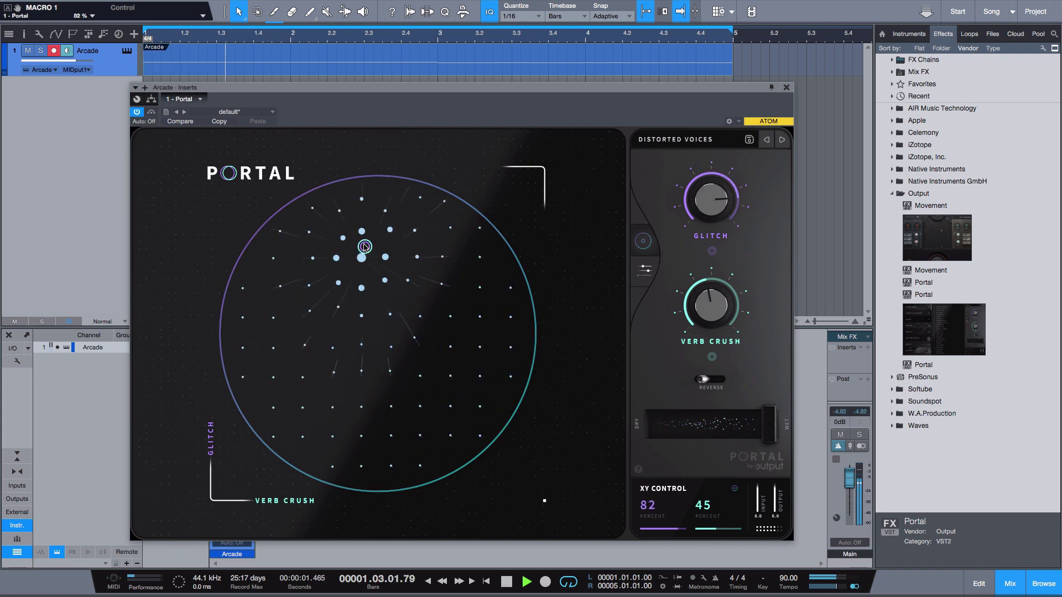
Sweep the XY point down and back, set Dry/Wet to 46%, and settle XY at 40/59
drag(364, 261, 356, 446)
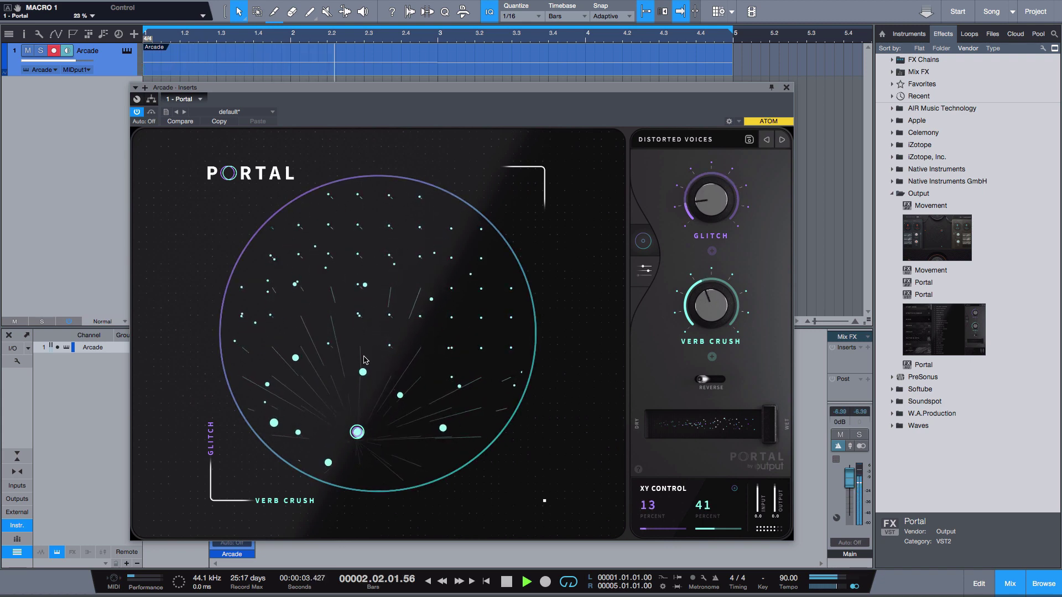
drag(365, 343, 365, 327)
key(space)
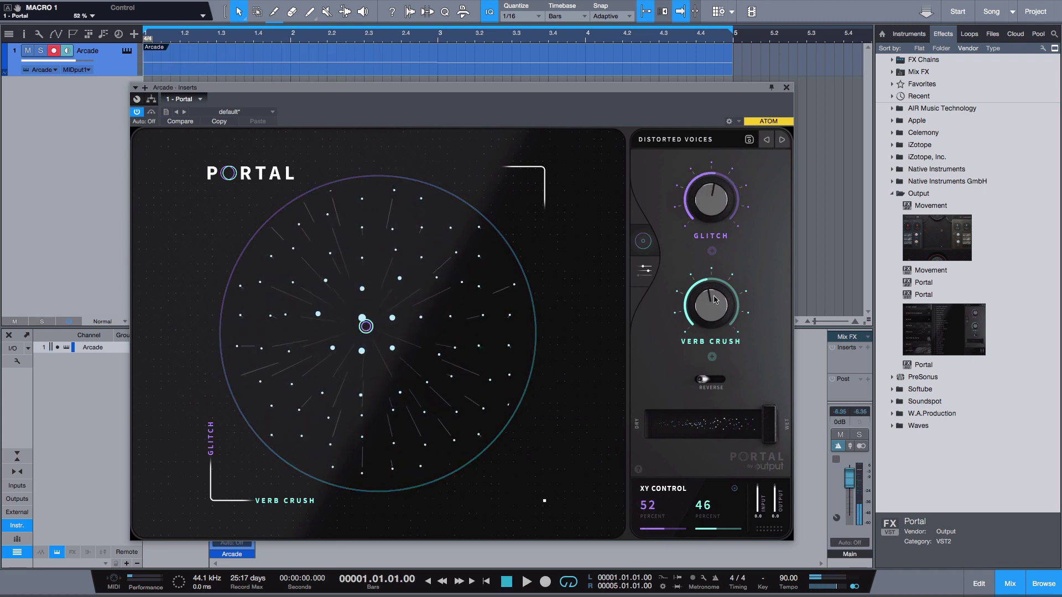
drag(771, 431, 708, 431)
key(space)
drag(374, 337, 373, 374)
key(space)
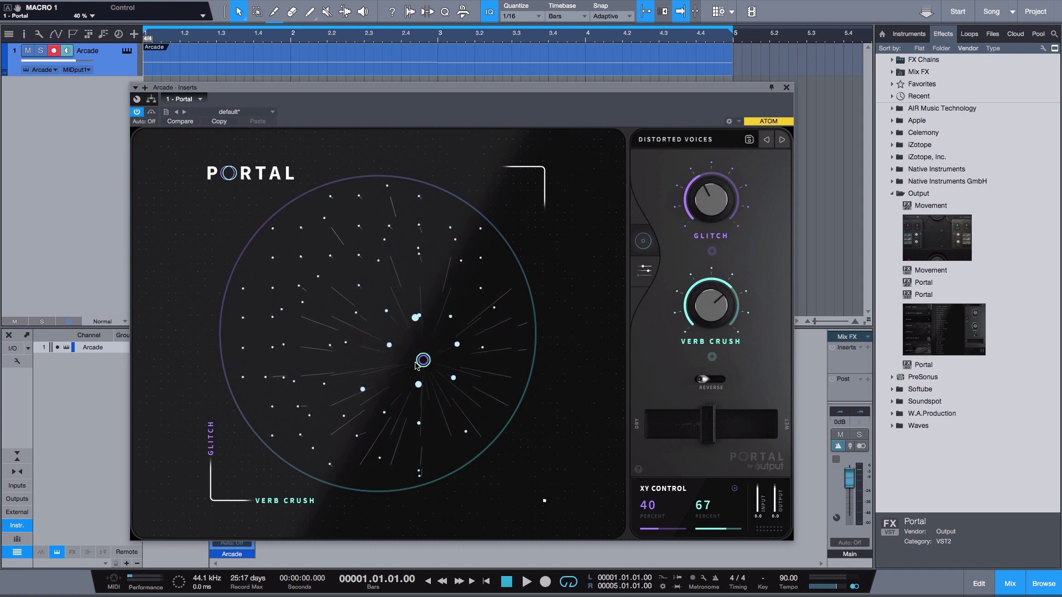
drag(424, 361, 396, 362)
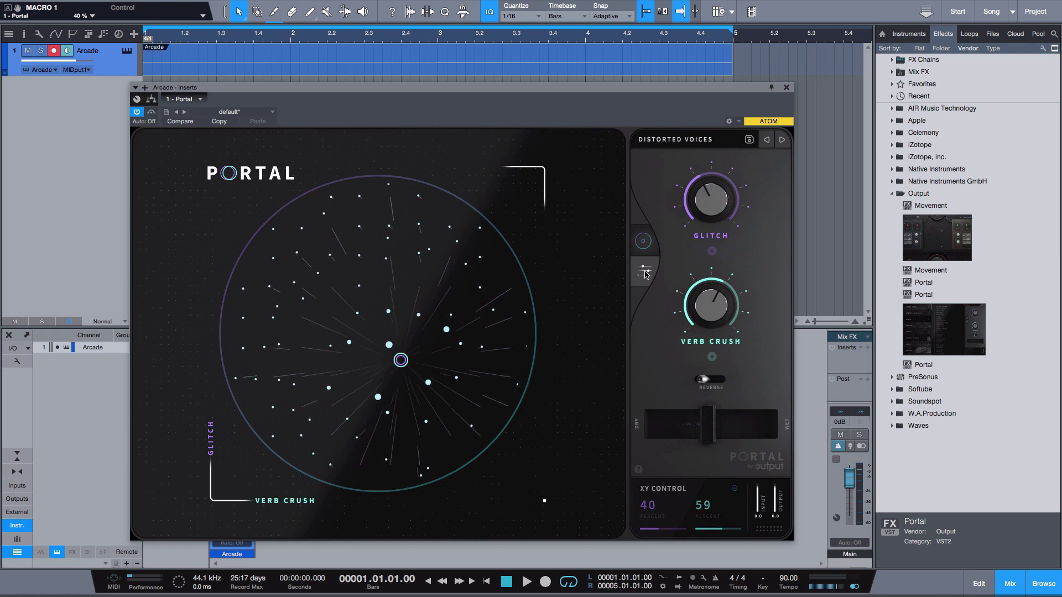
Switch Portal to the Grain Controls page and audition with the XY point moved up-left
click(645, 271)
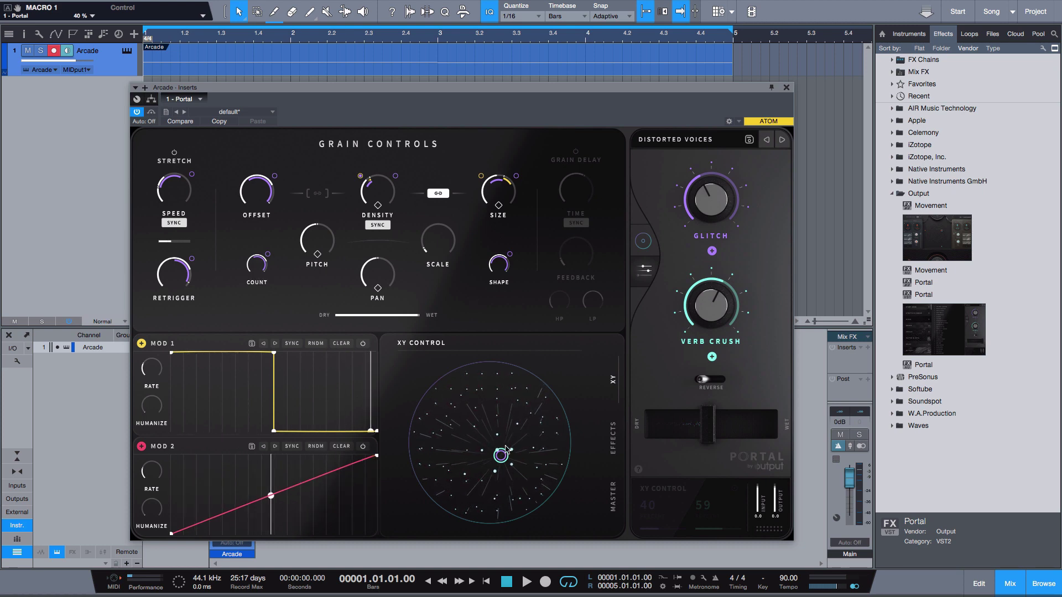
key(space)
mouse_move(505, 460)
mouse_down()
mouse_move(474, 445)
mouse_move(493, 455)
mouse_up()
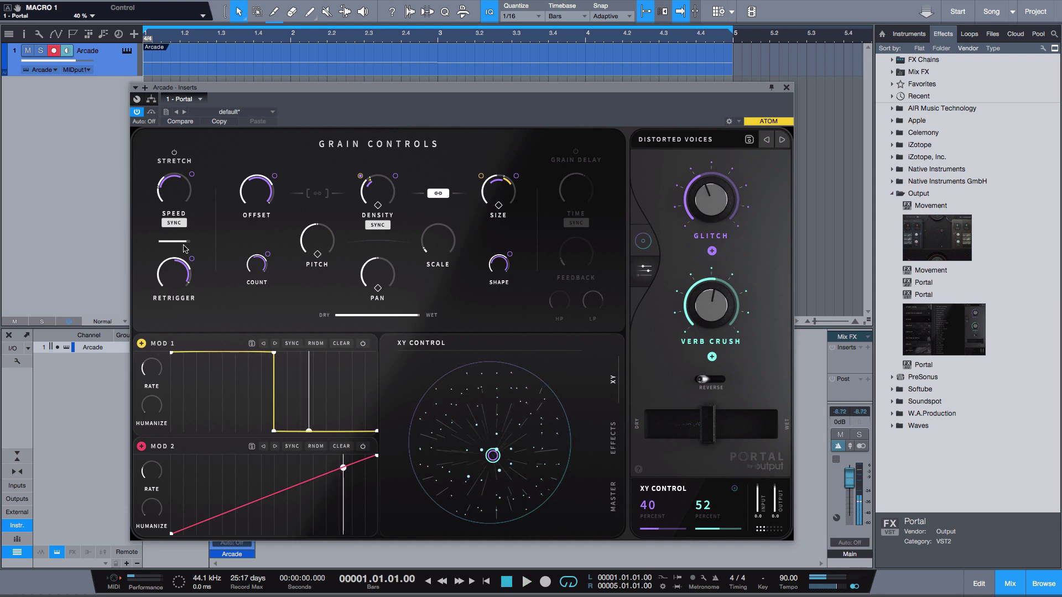
key(space)
Turn off Speed sync and lower the grain Speed to 27%
click(175, 222)
key(space)
drag(175, 194, 175, 190)
key(space)
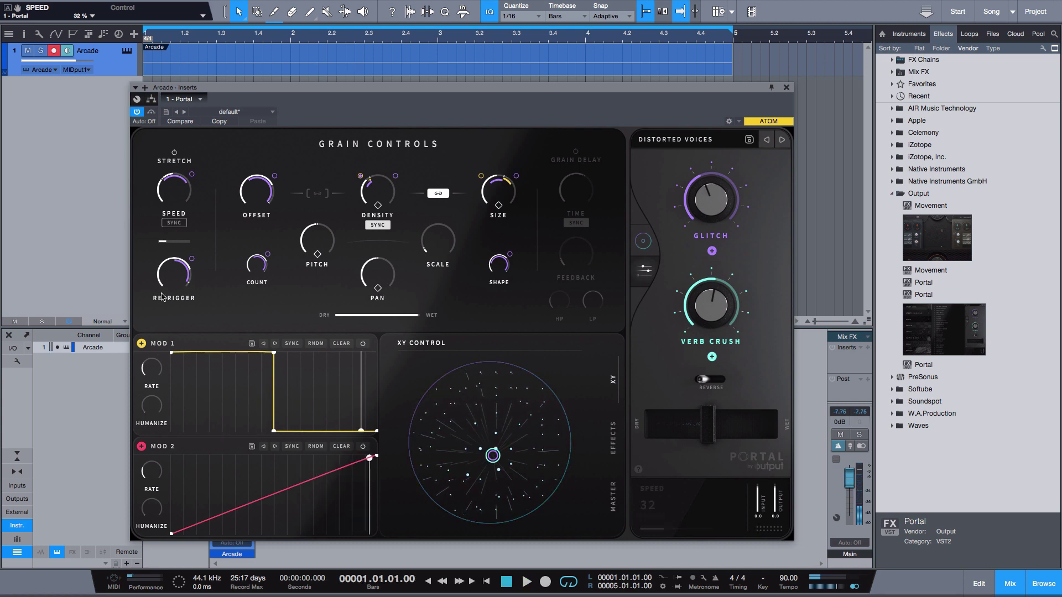
Adjust the Retrigger rate to 1/16 D while auditioning
mouse_move(177, 273)
key(space)
drag(176, 273, 177, 273)
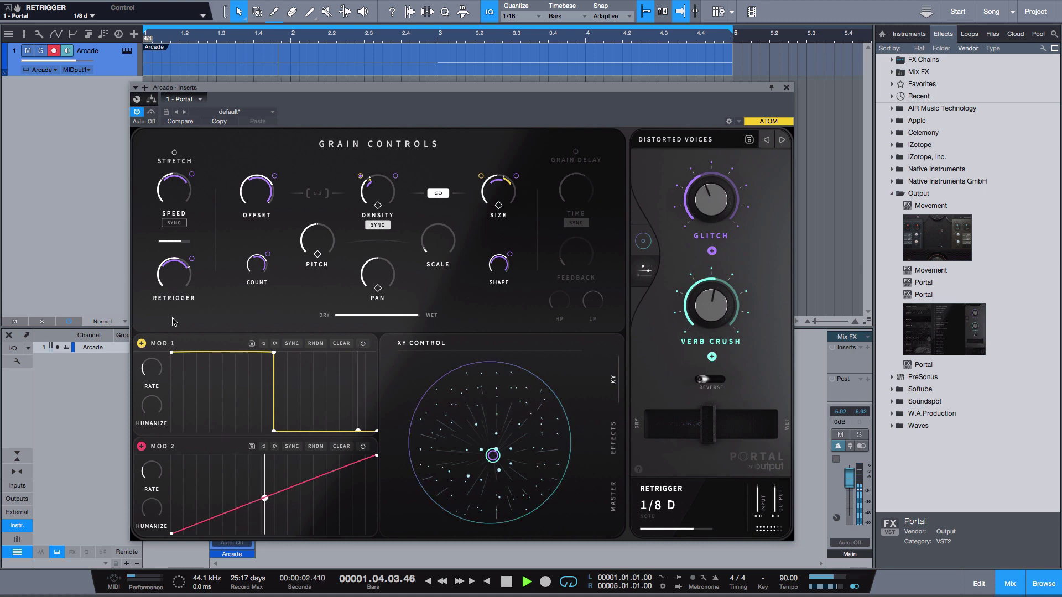
key(space)
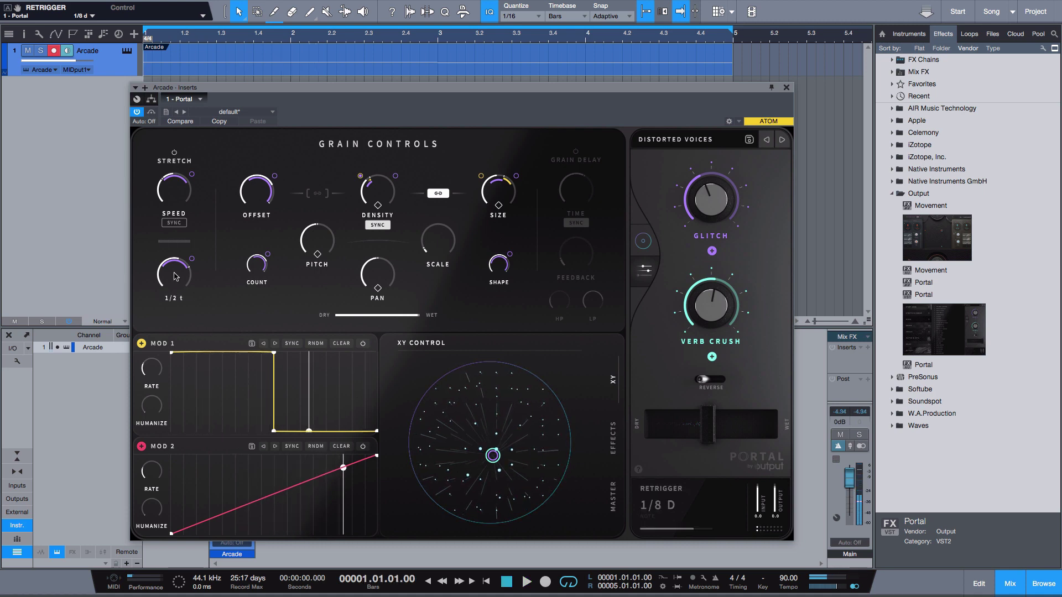
drag(176, 276, 178, 269)
key(space)
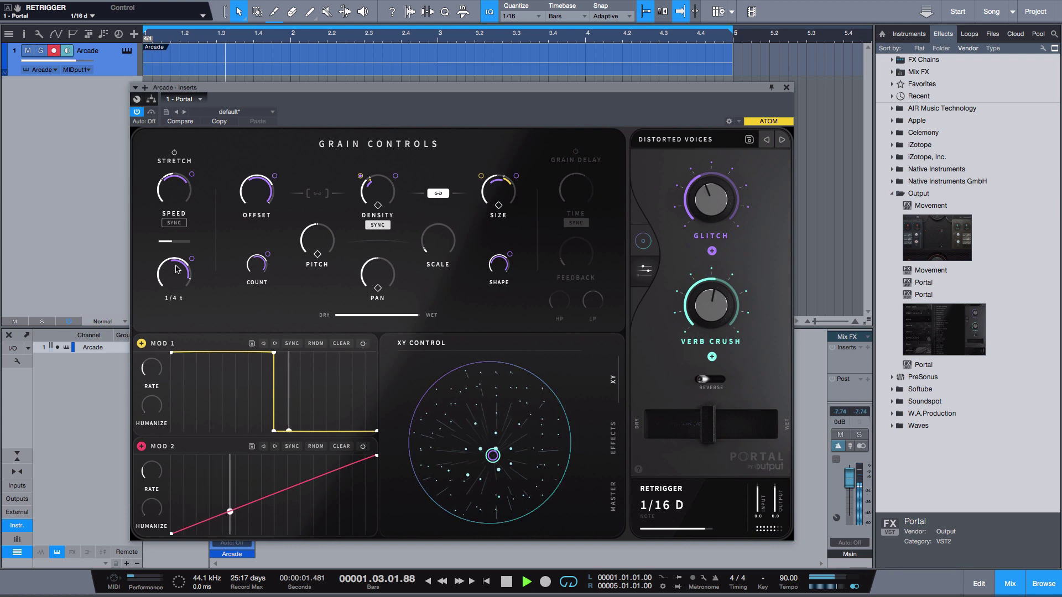
key(space)
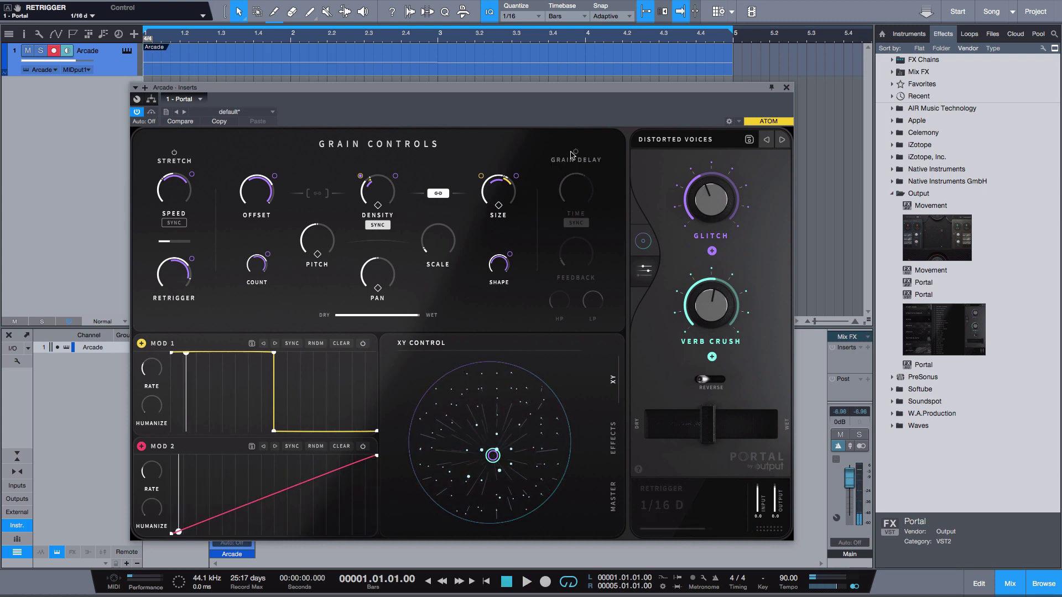
Enable the Grain Delay and raise the high-pass filter cutoff to 839 Hz
click(575, 151)
key(space)
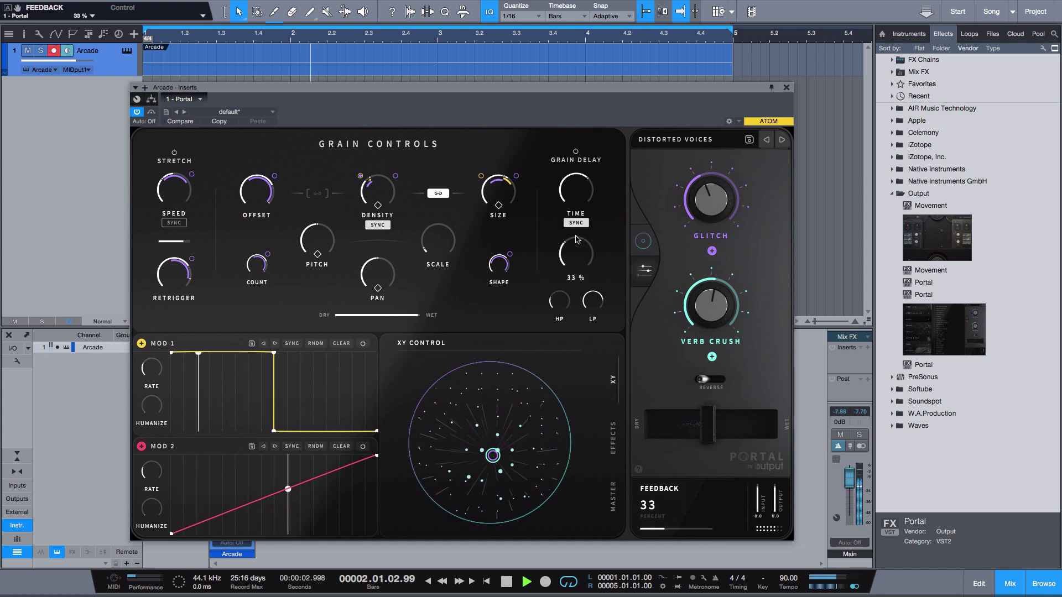
key(space)
mouse_move(560, 308)
key(space)
drag(560, 308, 564, 287)
key(space)
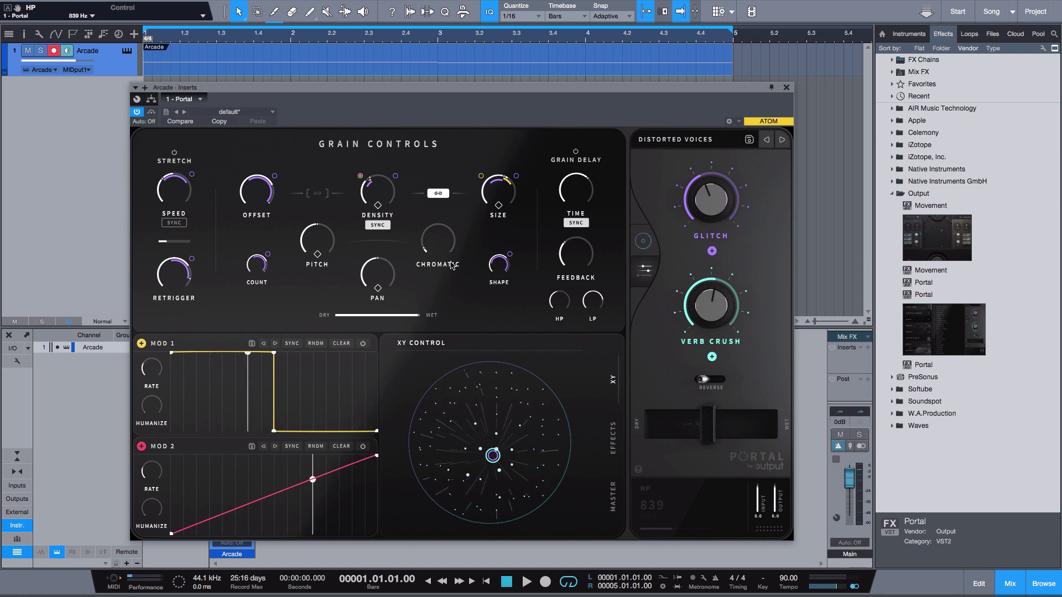
Raise grain Density to 1/4 and link Offset to Density, then audition the grains
mouse_move(381, 194)
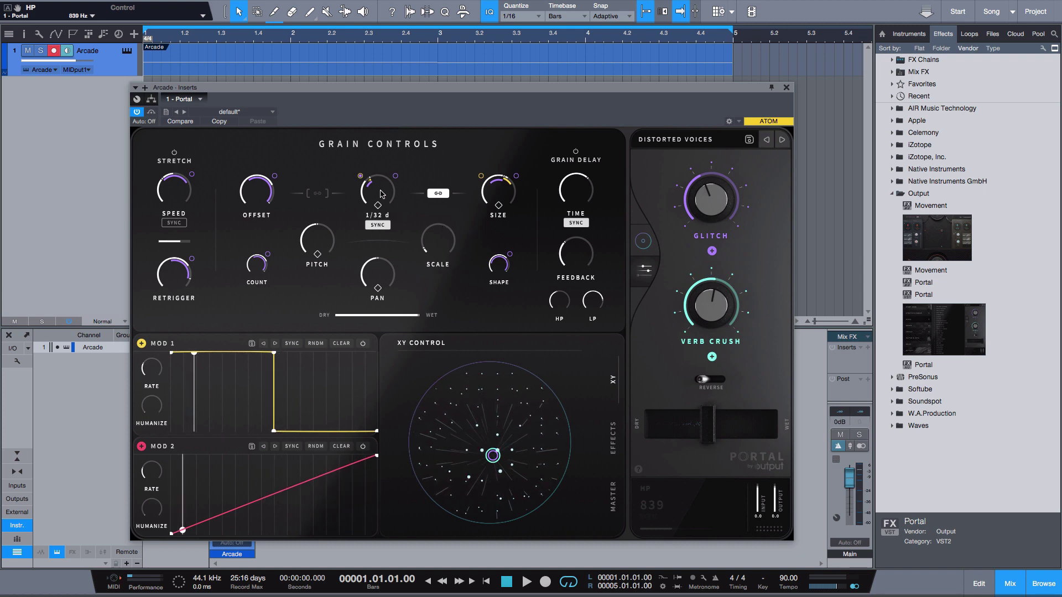
key(space)
drag(381, 194, 381, 161)
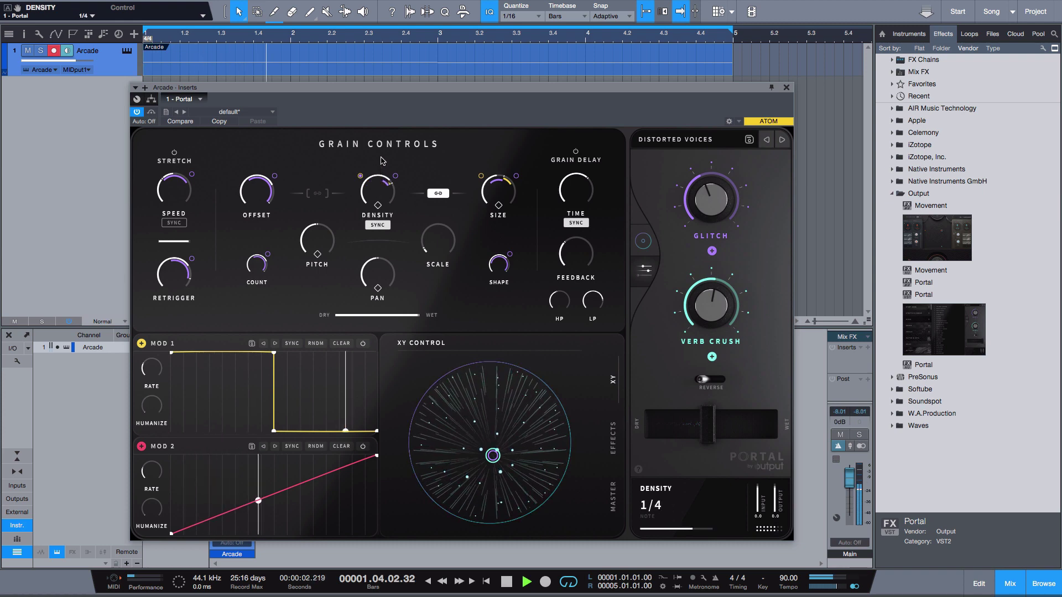
click(319, 195)
key(space)
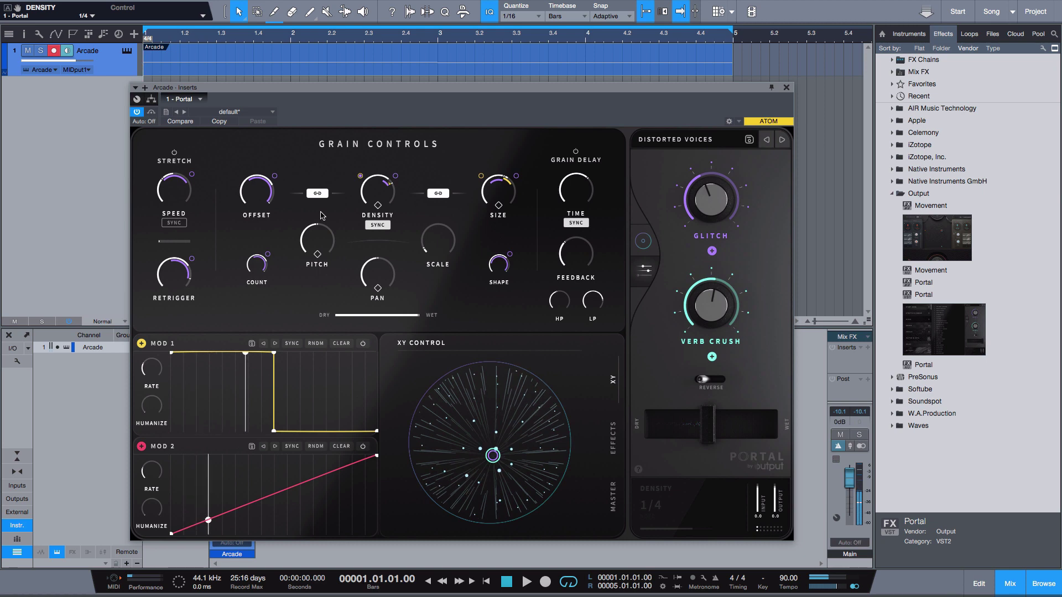
key(space)
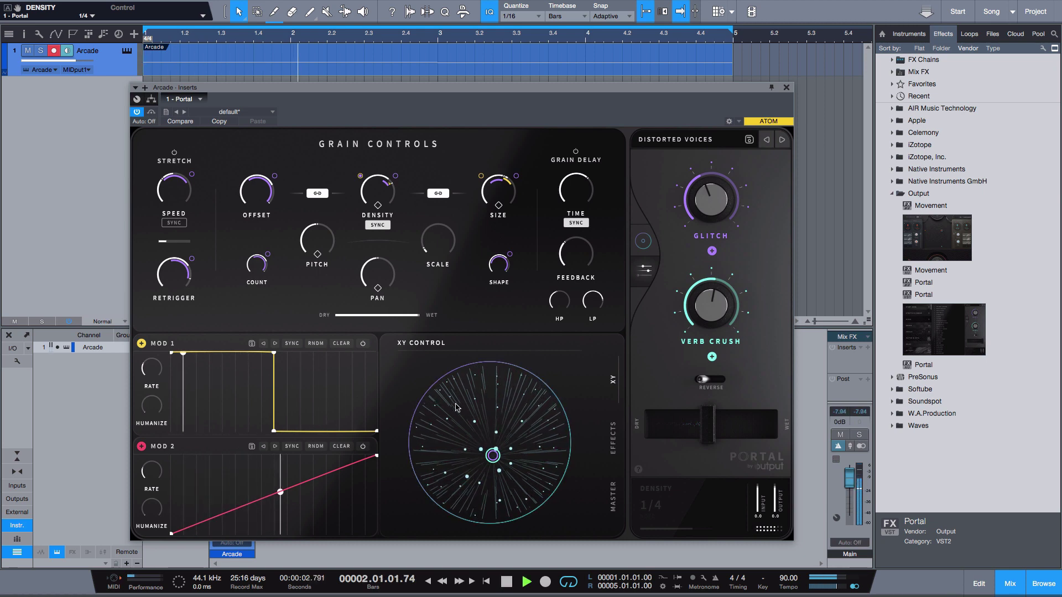
key(space)
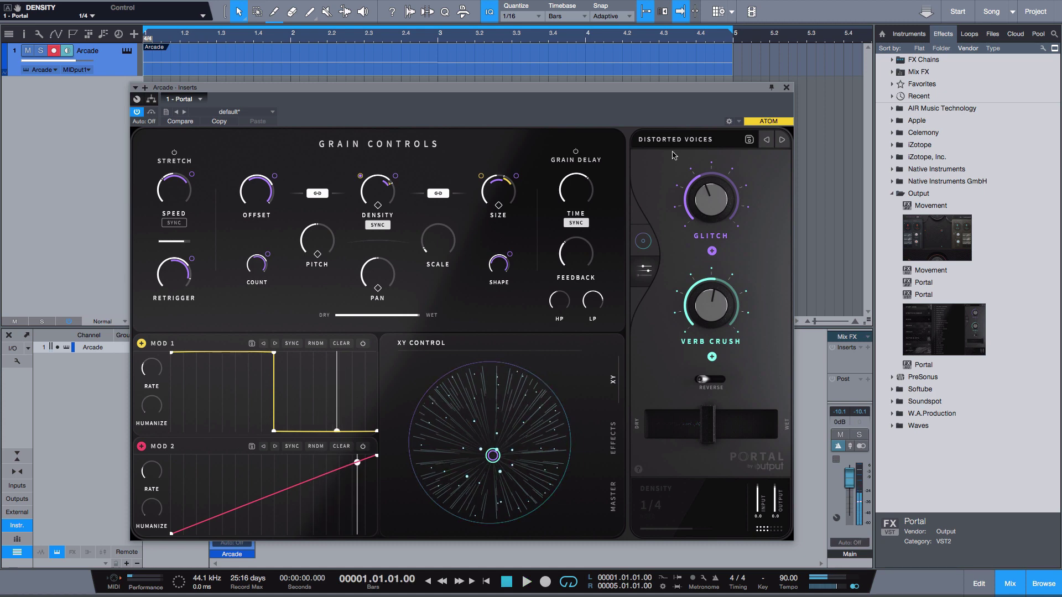
Load the Dumbler preset and audition it with the XY point moved right
click(675, 139)
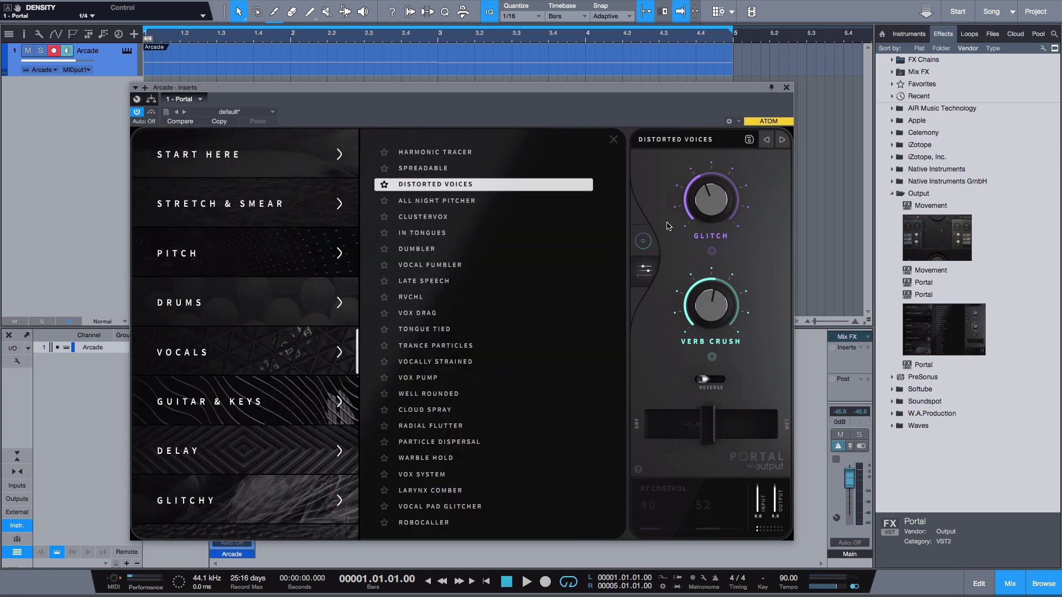
click(458, 250)
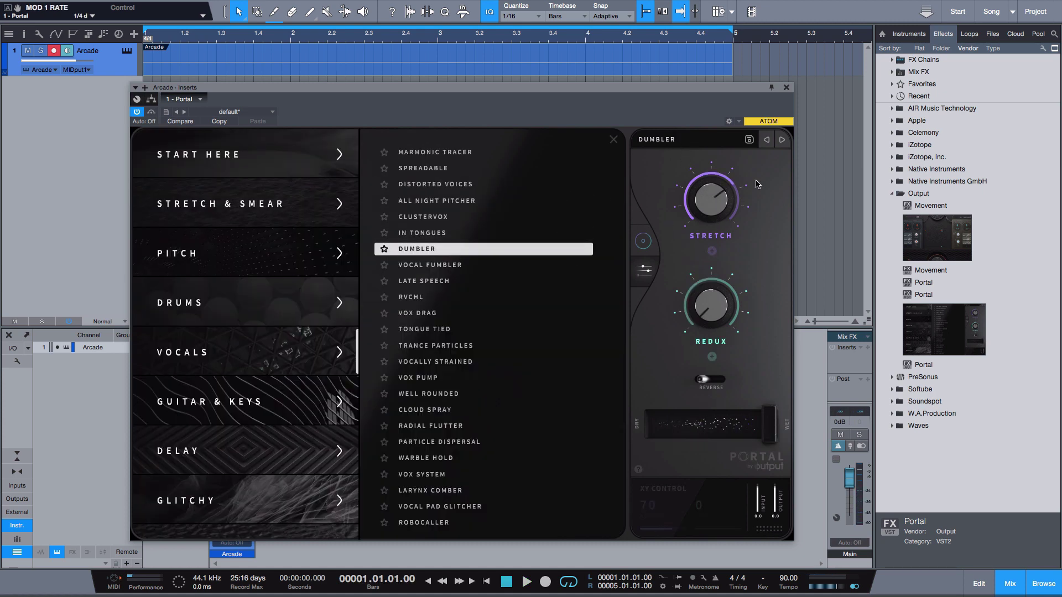
click(613, 139)
key(space)
drag(423, 423, 450, 425)
key(space)
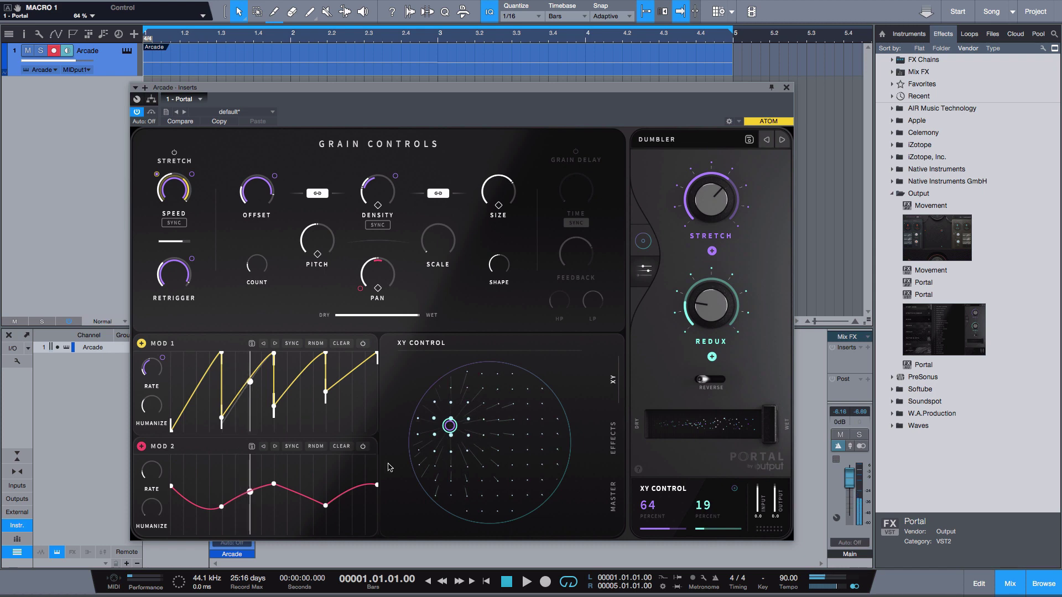
Toggle between the grain controls and XY views, ending on the large XY pad
click(643, 242)
click(644, 257)
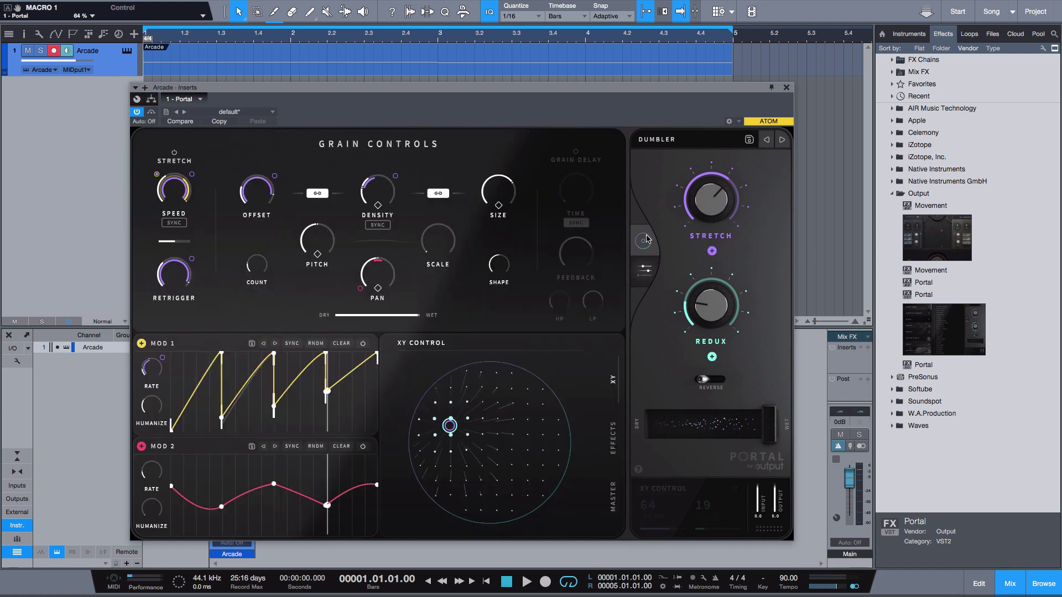
click(645, 255)
click(646, 252)
click(644, 251)
click(644, 249)
click(643, 243)
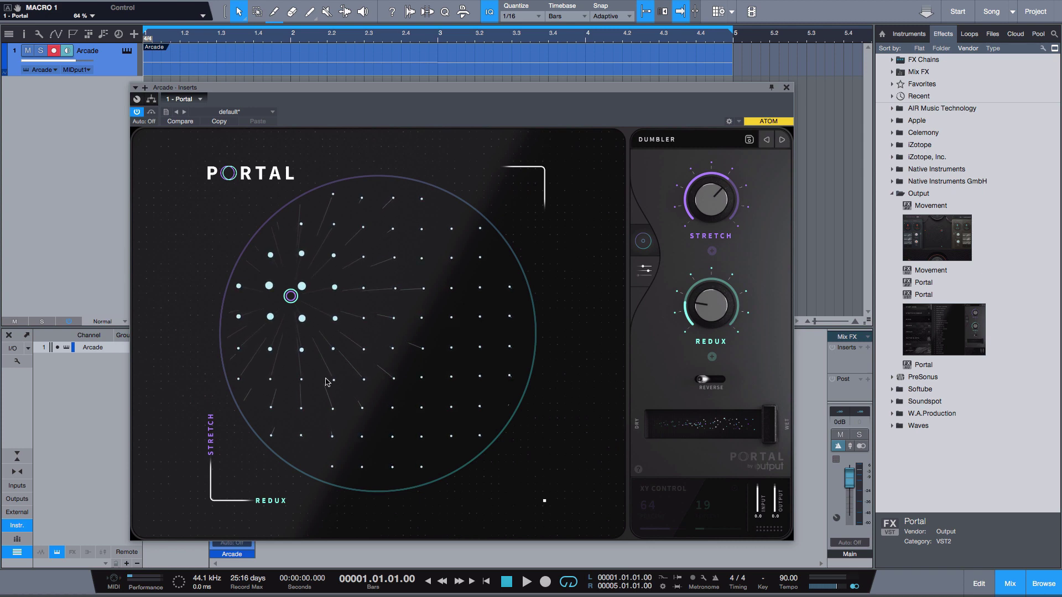
Audition the Dumbler preset with the XY position moved right, then toward the pad's bottom
drag(293, 297, 402, 297)
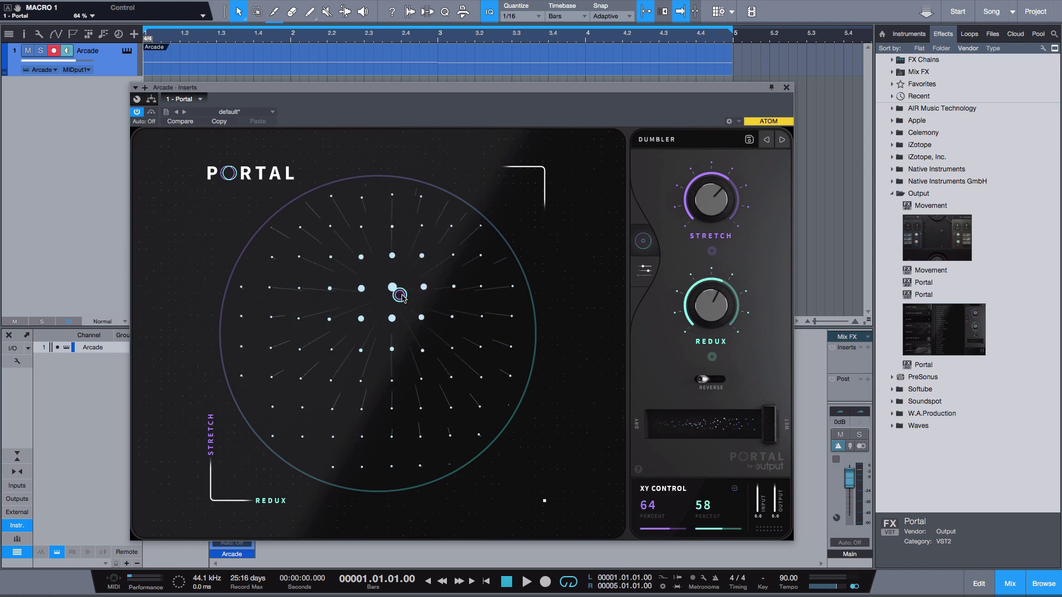
click(645, 269)
key(space)
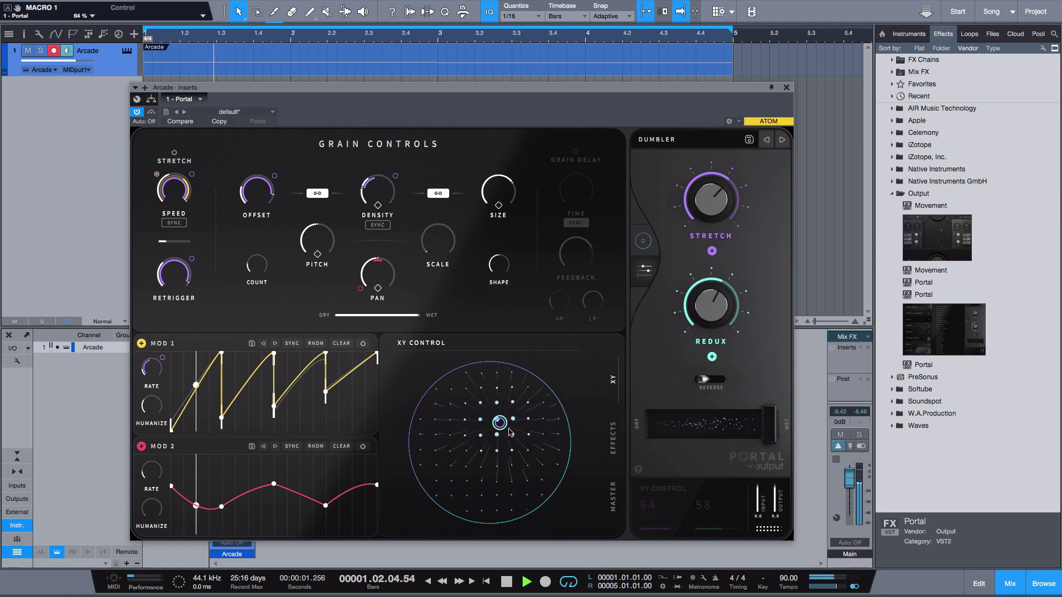
drag(499, 433, 460, 491)
key(space)
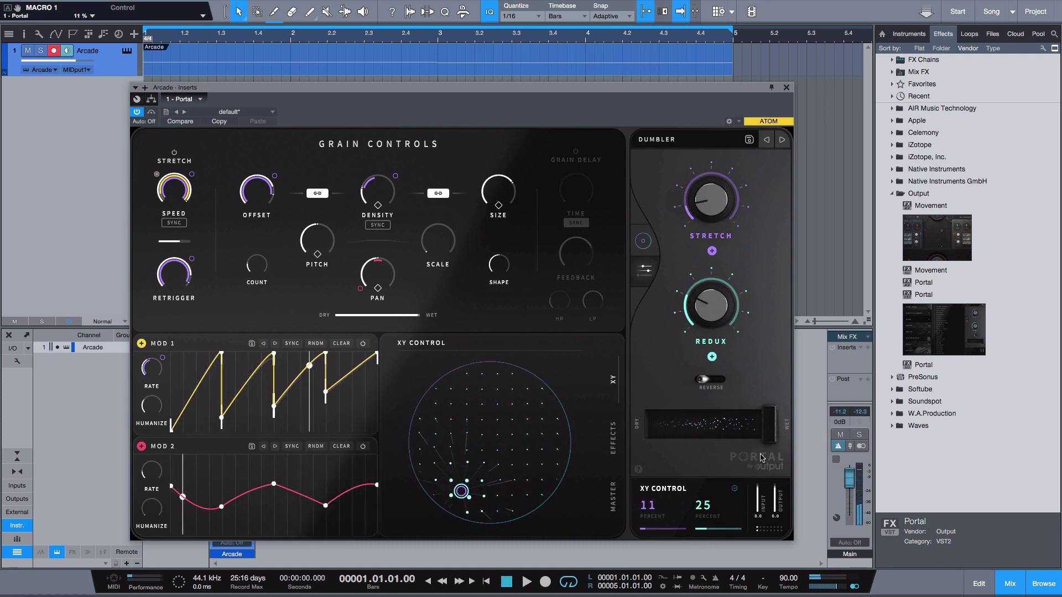
Lower the dry/wet mix to 46% and audition XY positions back near the centre
drag(769, 424, 706, 425)
key(space)
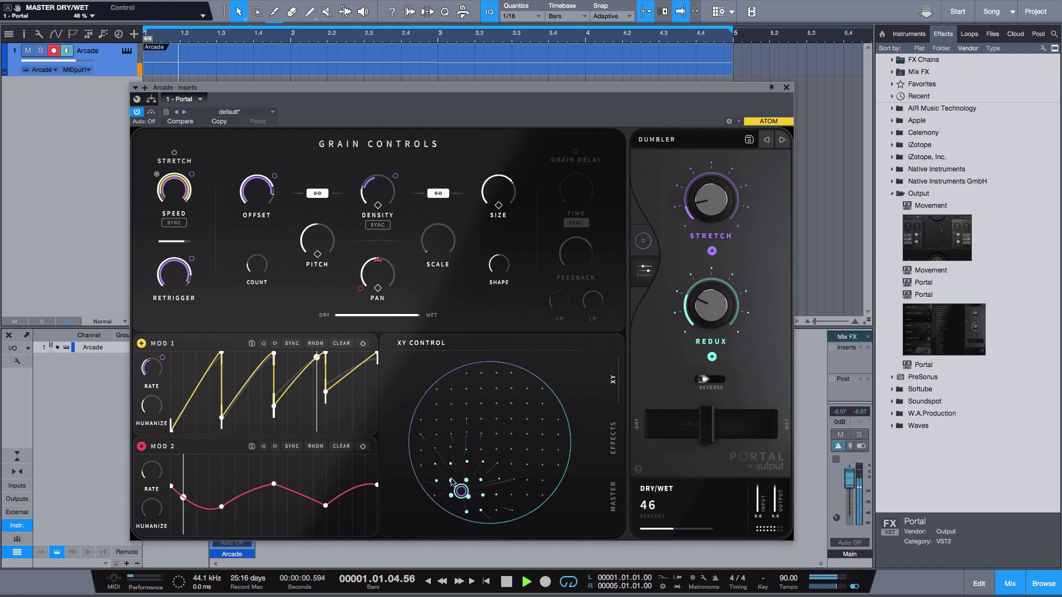
drag(460, 491, 533, 442)
key(space)
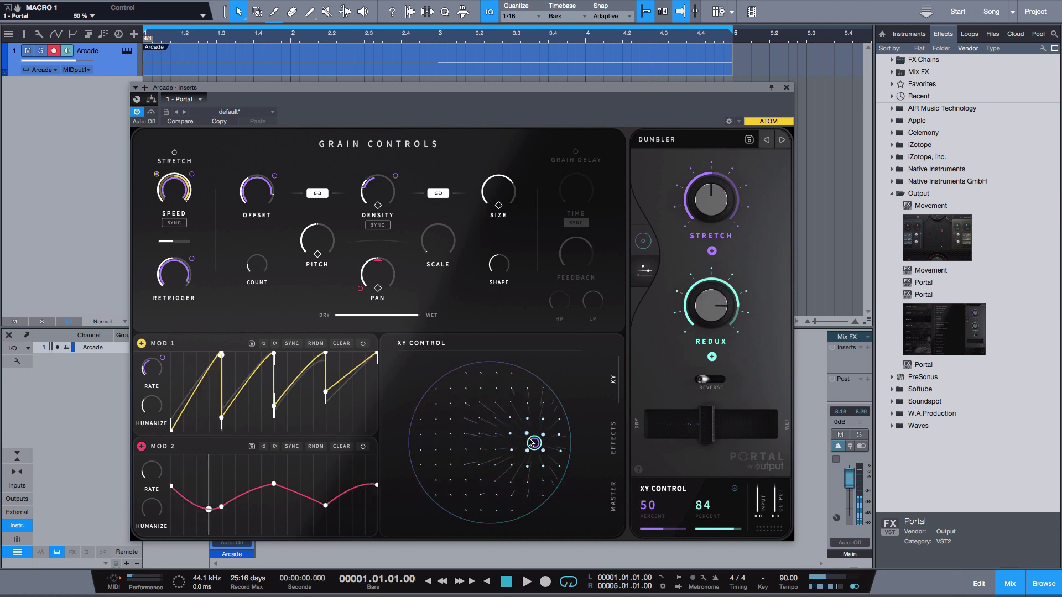
drag(456, 419, 452, 419)
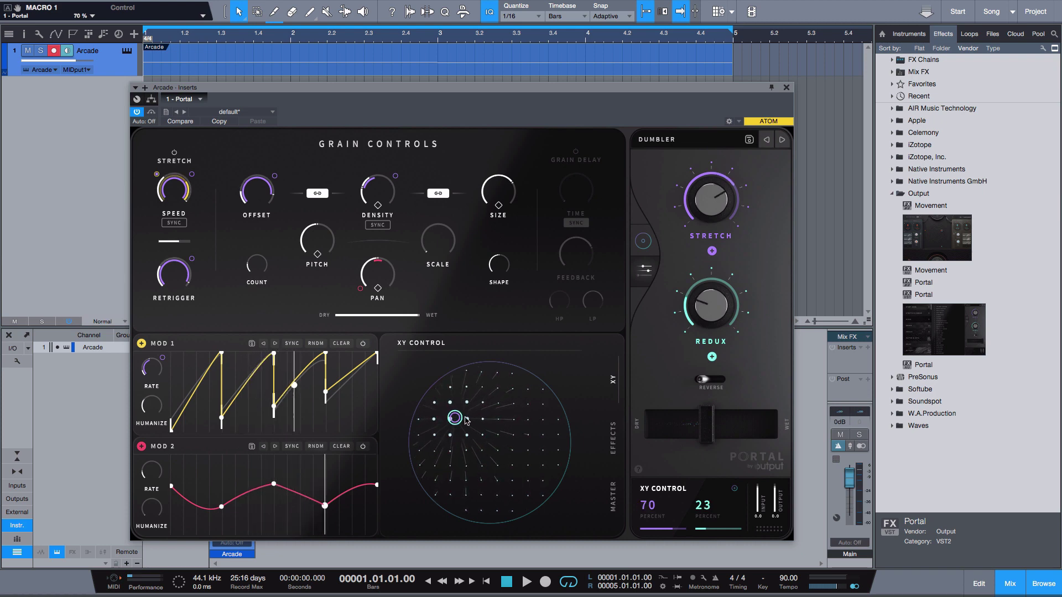
mouse_move(455, 417)
mouse_down()
mouse_move(472, 391)
mouse_move(468, 367)
mouse_move(472, 387)
mouse_move(523, 430)
mouse_move(517, 362)
mouse_move(469, 384)
mouse_move(452, 463)
mouse_move(467, 455)
mouse_move(505, 464)
mouse_move(498, 386)
mouse_move(540, 426)
mouse_move(473, 408)
mouse_move(463, 432)
mouse_up()
Toggle between the large XY pad and grain controls views, then bring up the Vocals preset list
click(643, 242)
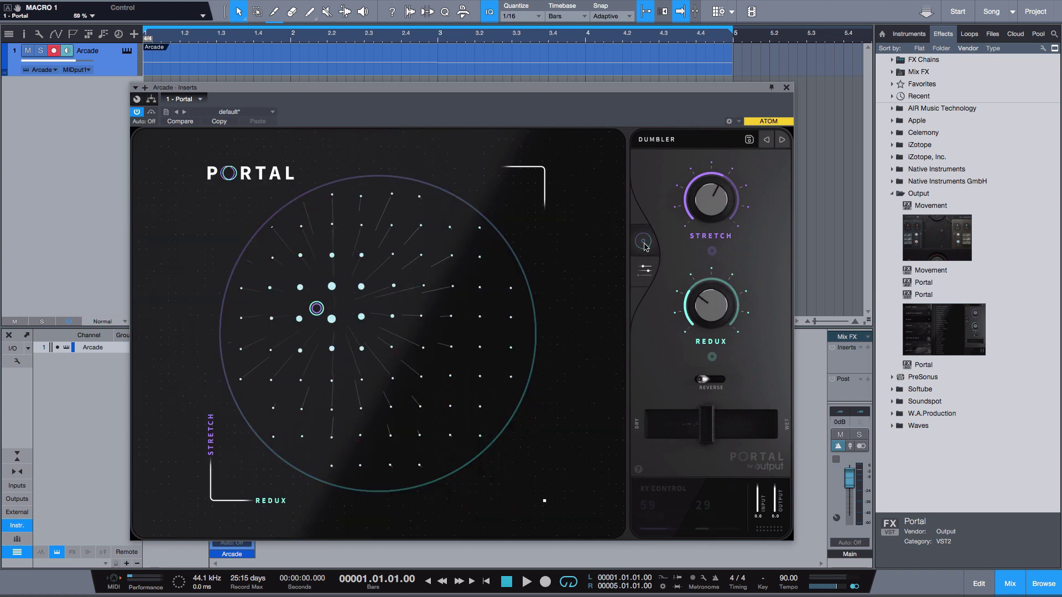
click(645, 267)
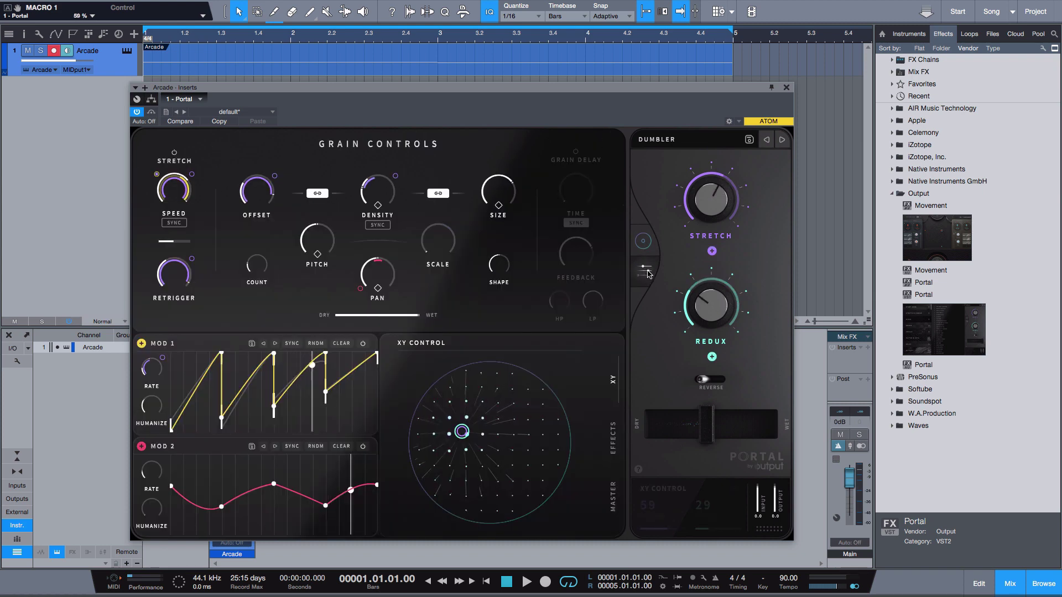
click(656, 139)
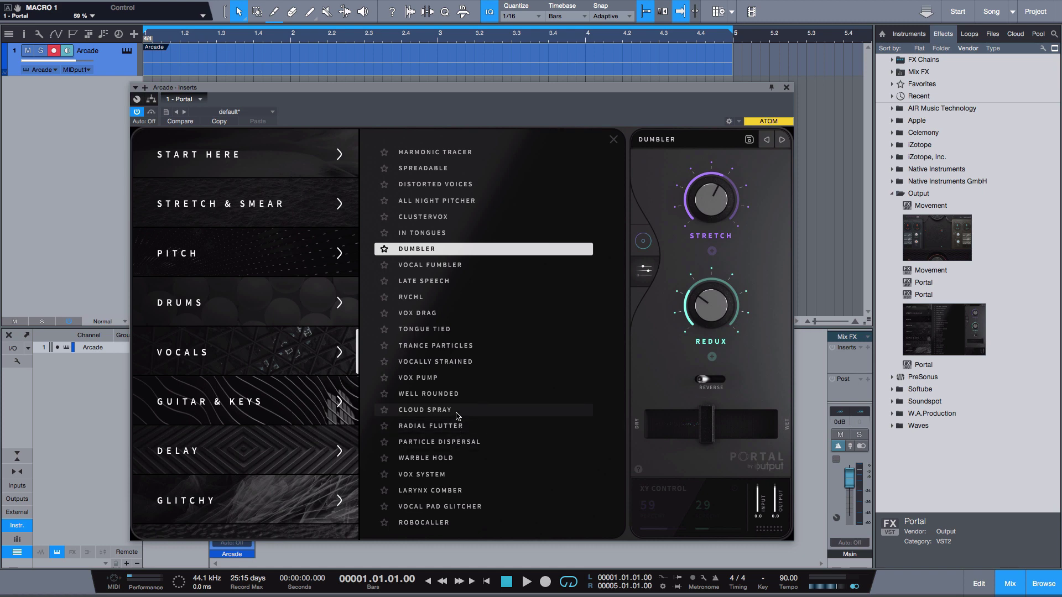
Load Vox Pump from the Vocals presets, set dry/wet fully wet, and return to the XY pad
click(444, 379)
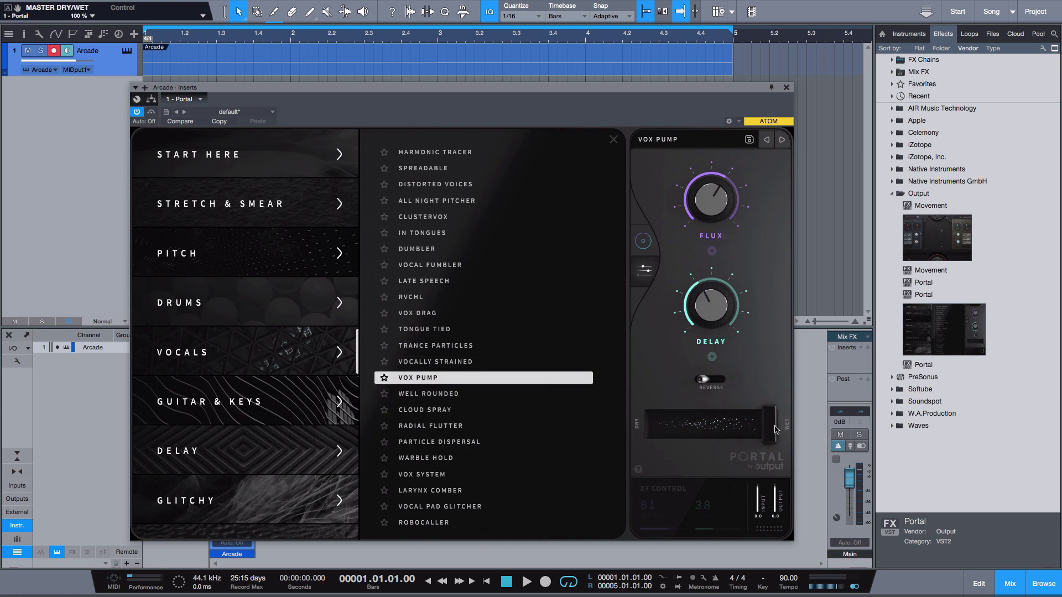
mouse_move(774, 429)
mouse_down()
mouse_move(739, 429)
mouse_move(784, 427)
mouse_up()
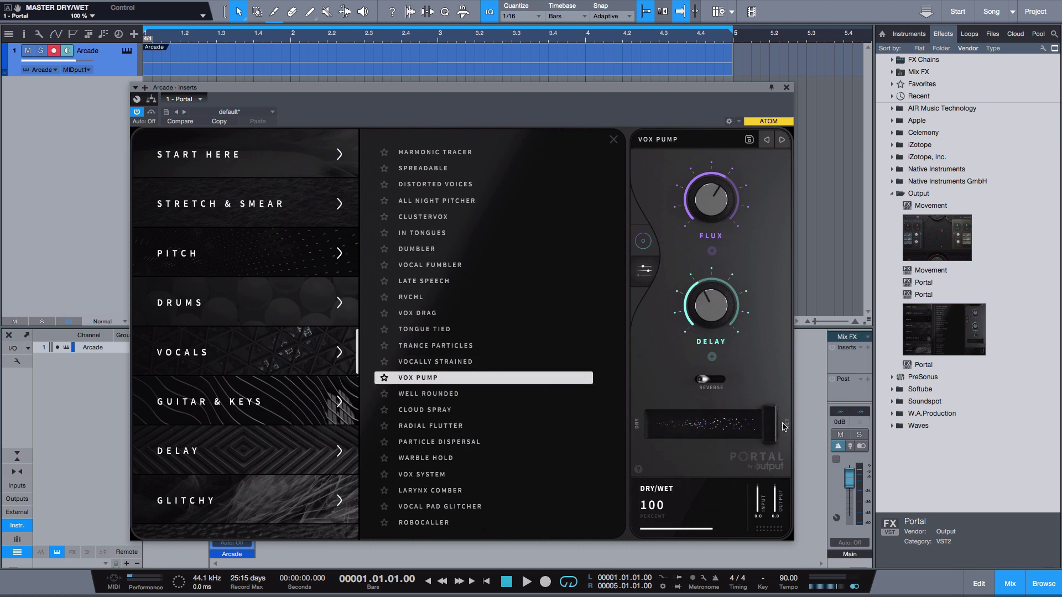
click(643, 241)
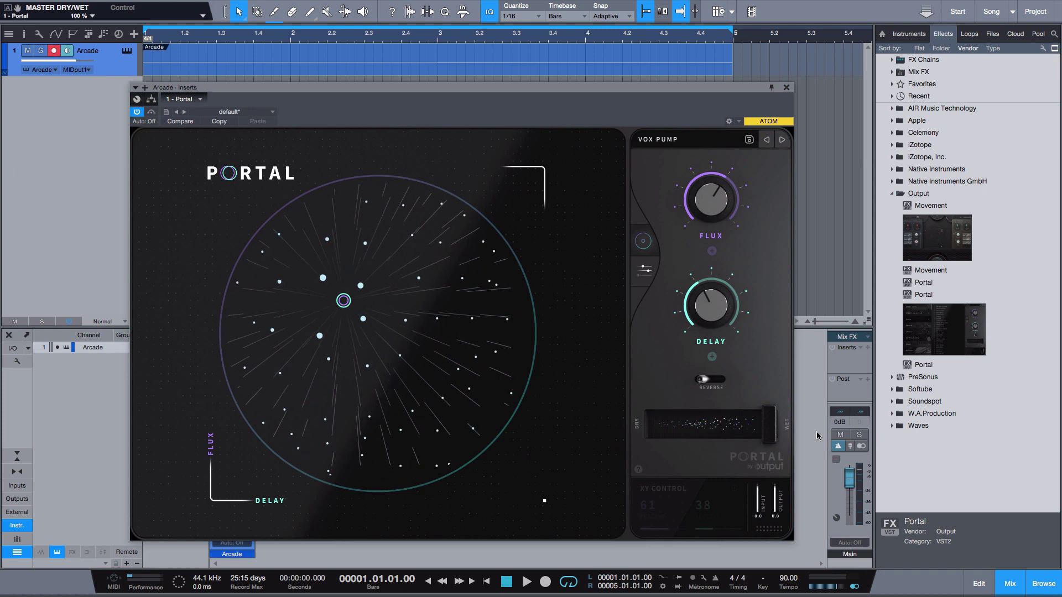
drag(773, 425, 795, 431)
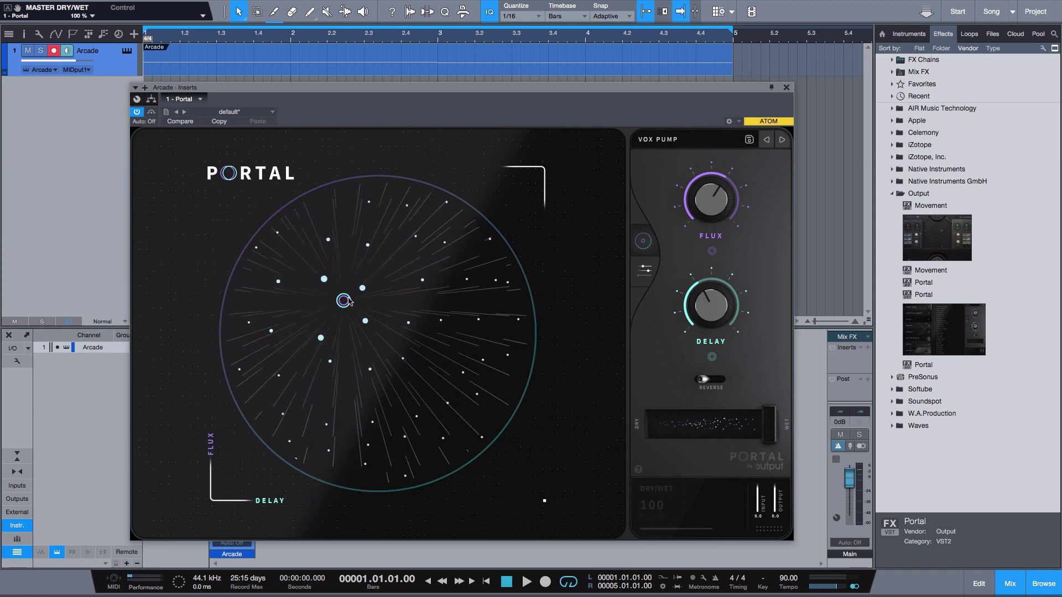
Audition Vox Pump while moving the XY position up and down, then cut dry/wet to about half
key(space)
drag(344, 300, 342, 273)
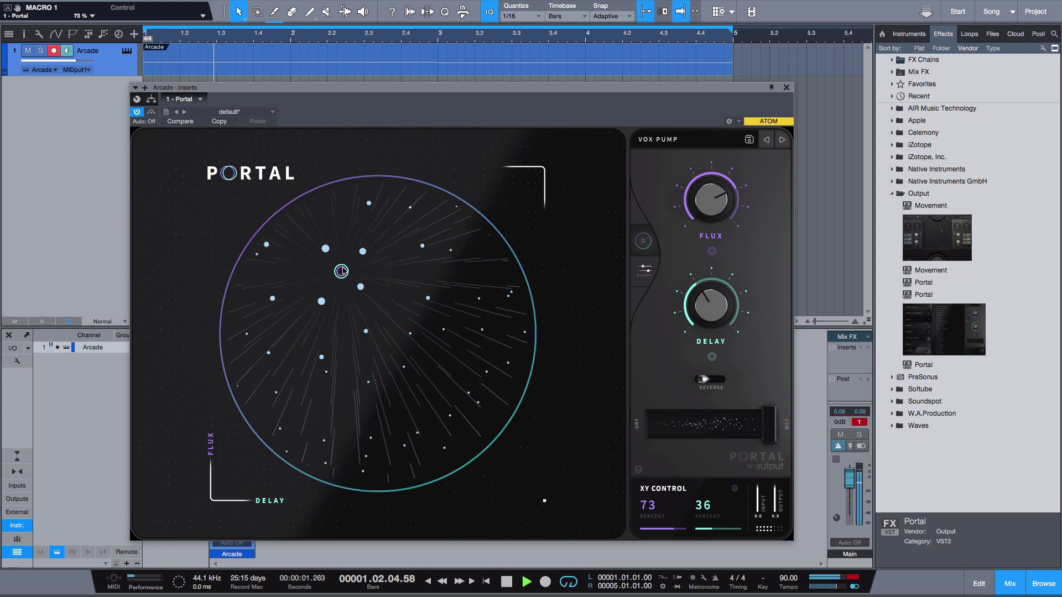
drag(340, 324, 338, 368)
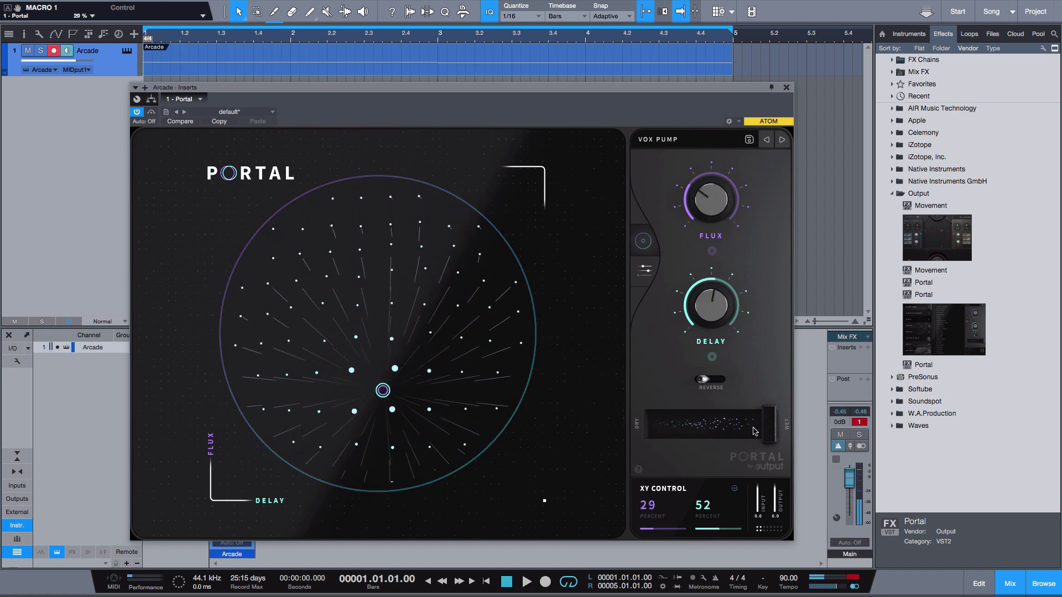
drag(769, 431, 723, 431)
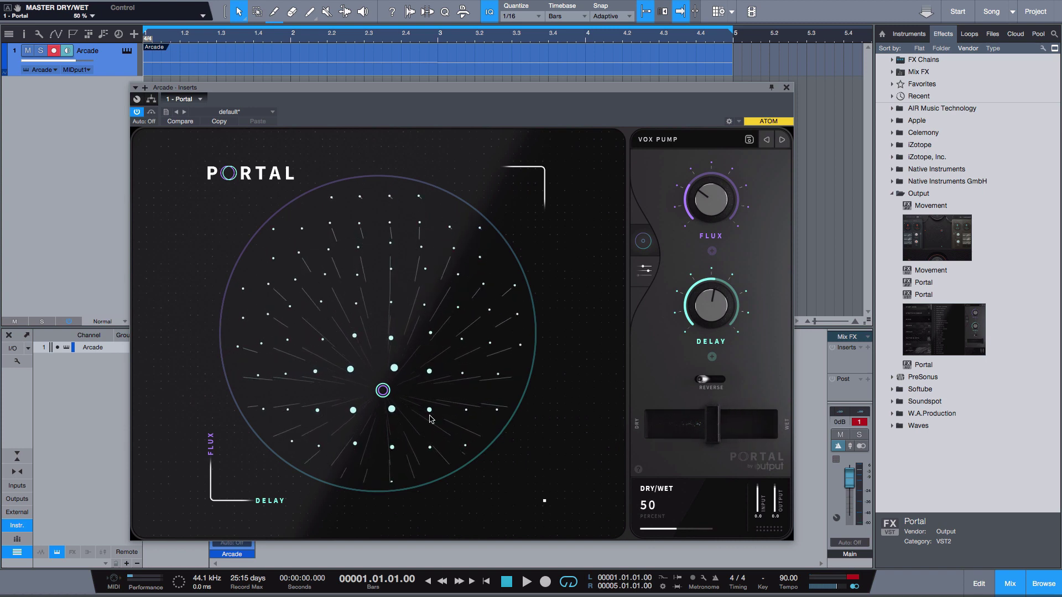
Turn on Reverse and settle the XY position at 12 Flux and 57 Delay
key(space)
drag(383, 390, 365, 350)
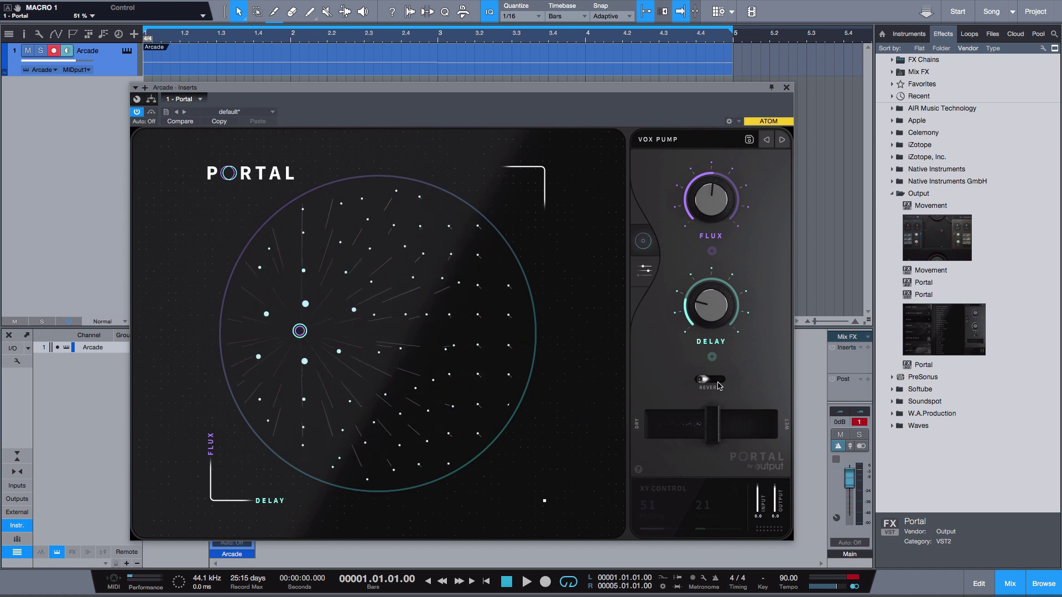
key(space)
click(717, 379)
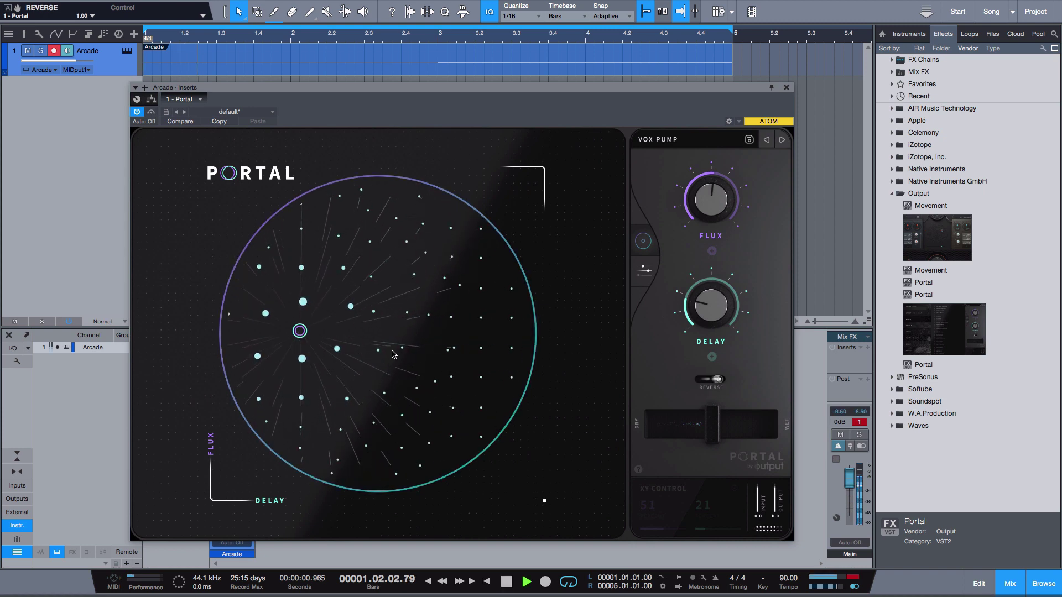
drag(300, 335, 306, 339)
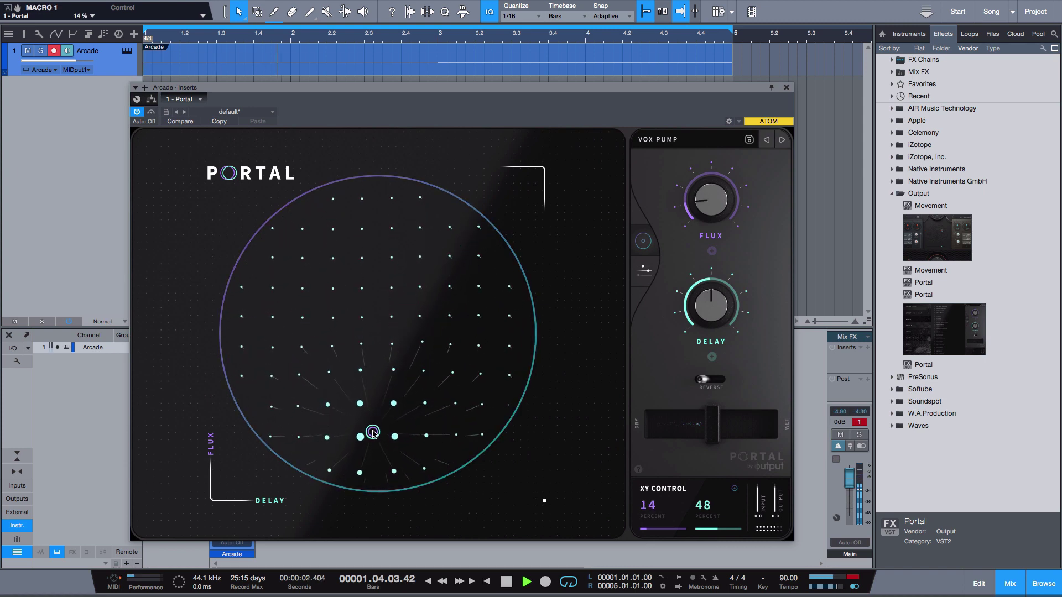
drag(373, 433, 393, 435)
Show Vox Pump's Grain Controls page and switch on the grain delay
key(space)
click(644, 269)
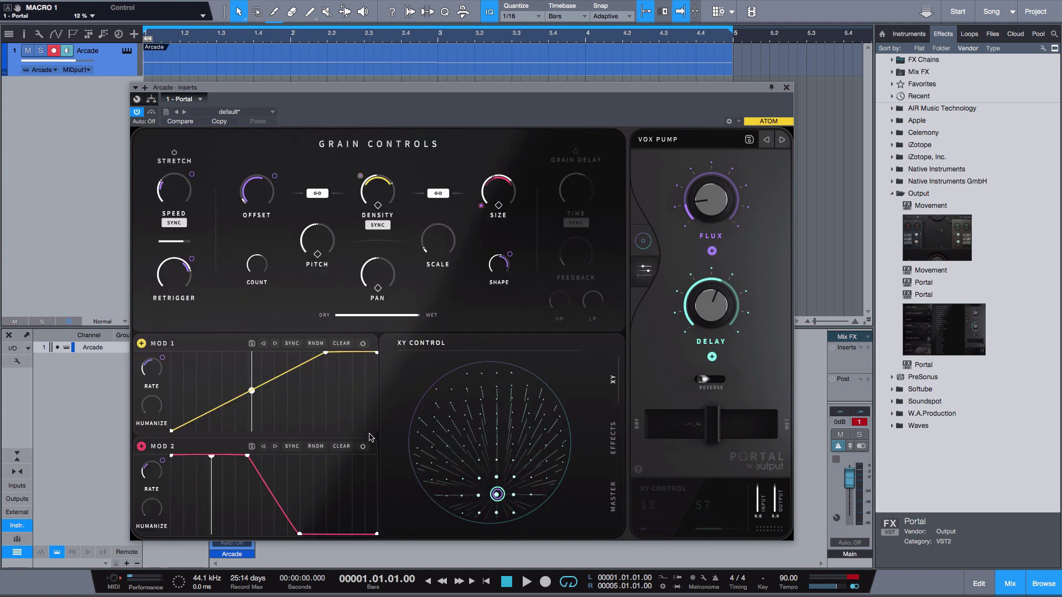
key(space)
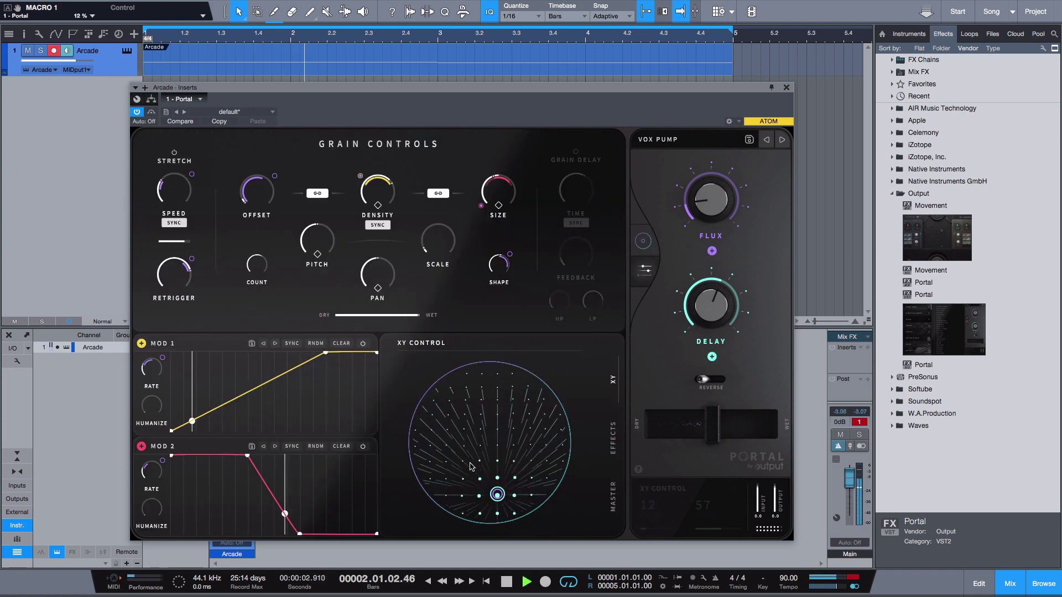
key(space)
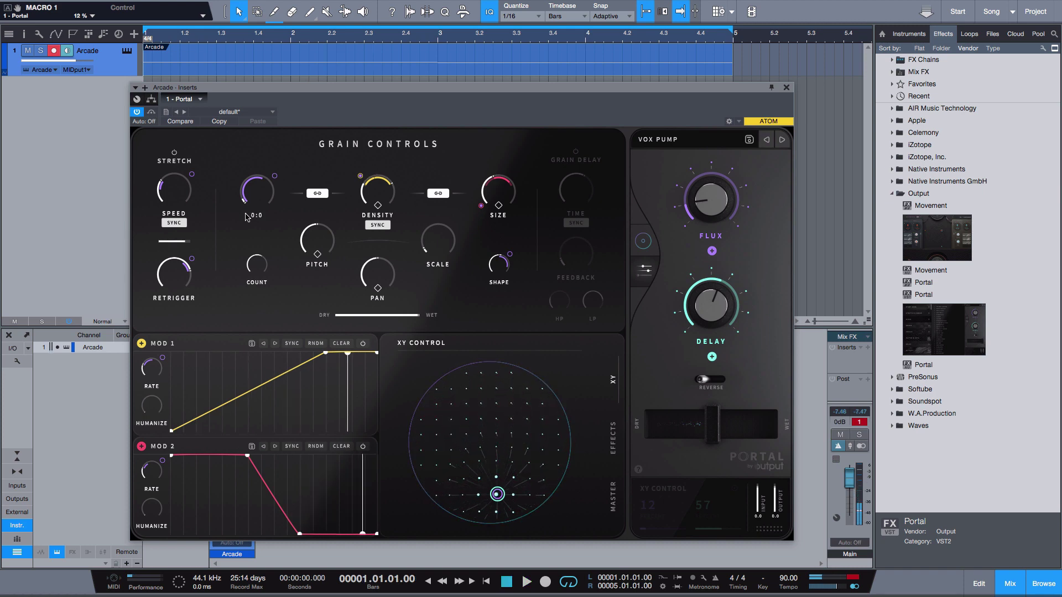
mouse_move(253, 272)
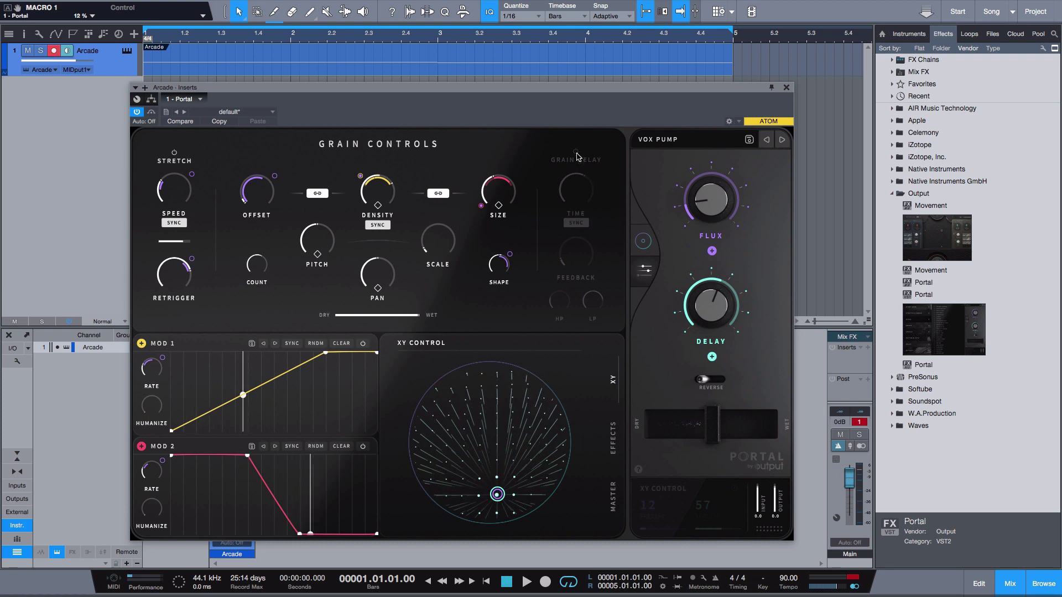
click(576, 151)
Raise the grain delay high-pass to 4.70 kHz and set its time to 1/4 T
key(space)
key(space)
drag(559, 301, 561, 260)
key(space)
drag(559, 301, 589, 366)
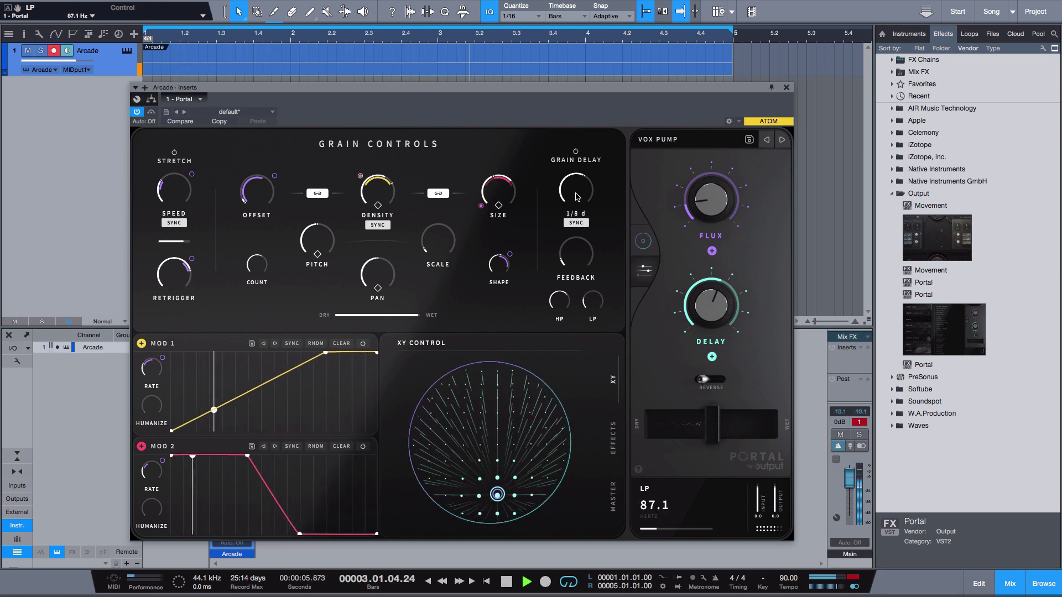
drag(575, 200, 575, 199)
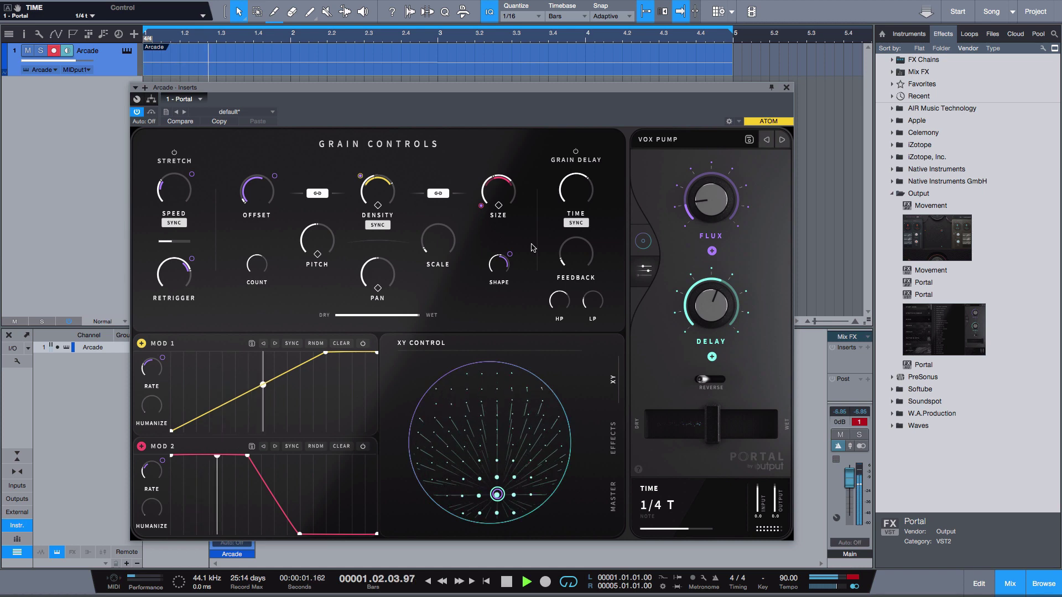
Lower the dry/wet mix and move the XY point to 14 Flux and 39 Delay
key(space)
drag(712, 426, 677, 435)
key(space)
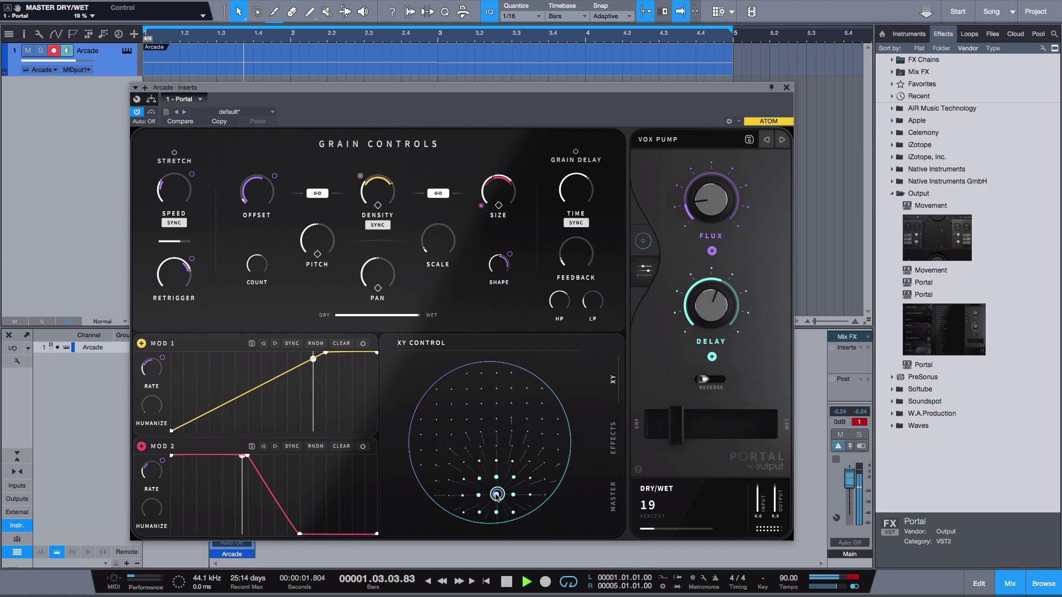
drag(496, 497, 478, 491)
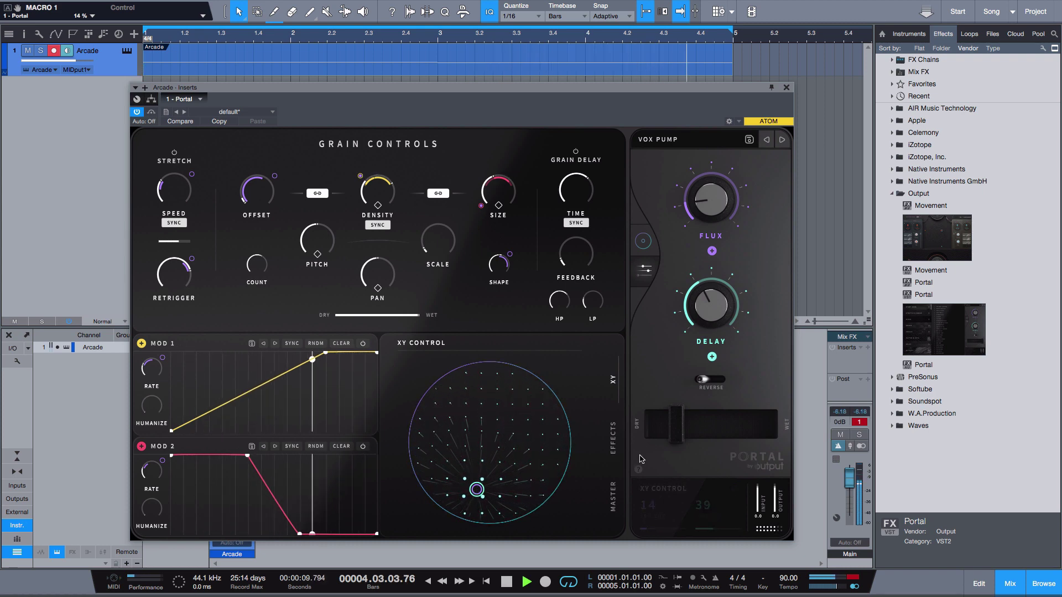
key(space)
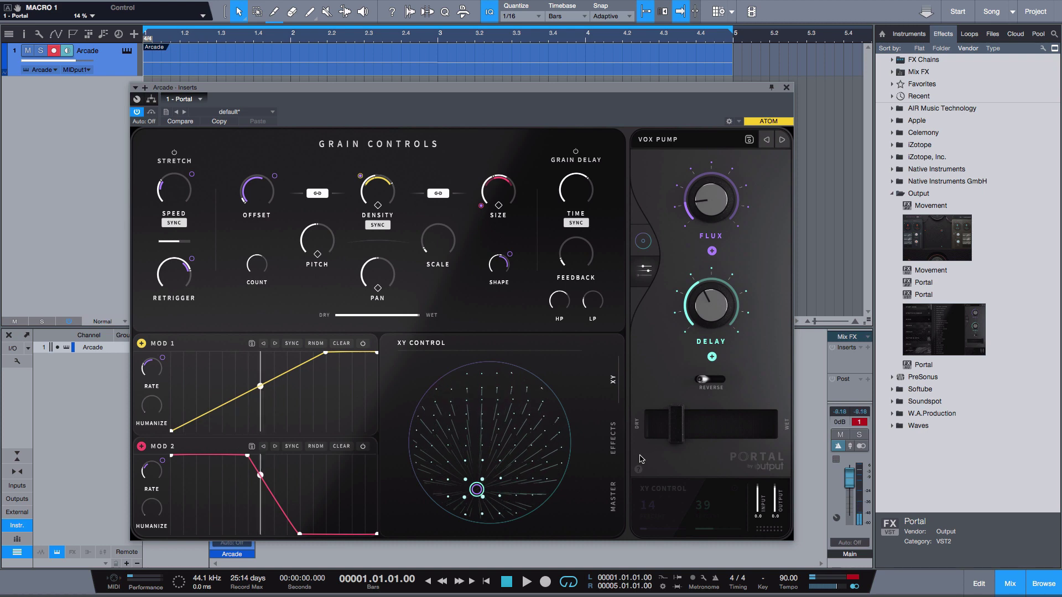